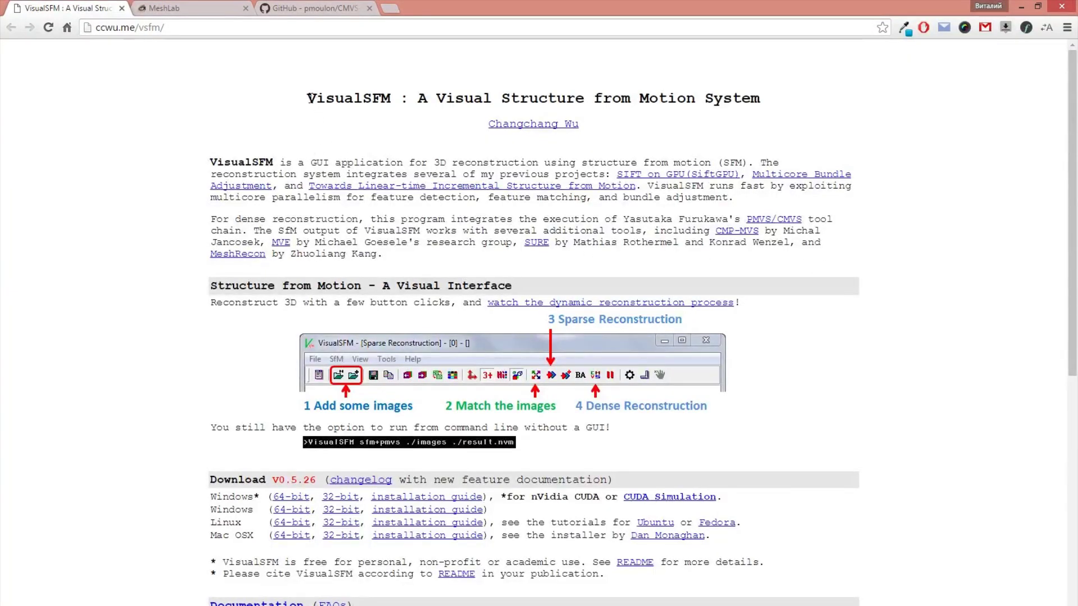
Browse the MeshLab site, then end on the pmoulon/CMVS-PMVS GitHub page, highlighting 'CMVS'
left_click_drag(311, 91, 393, 98)
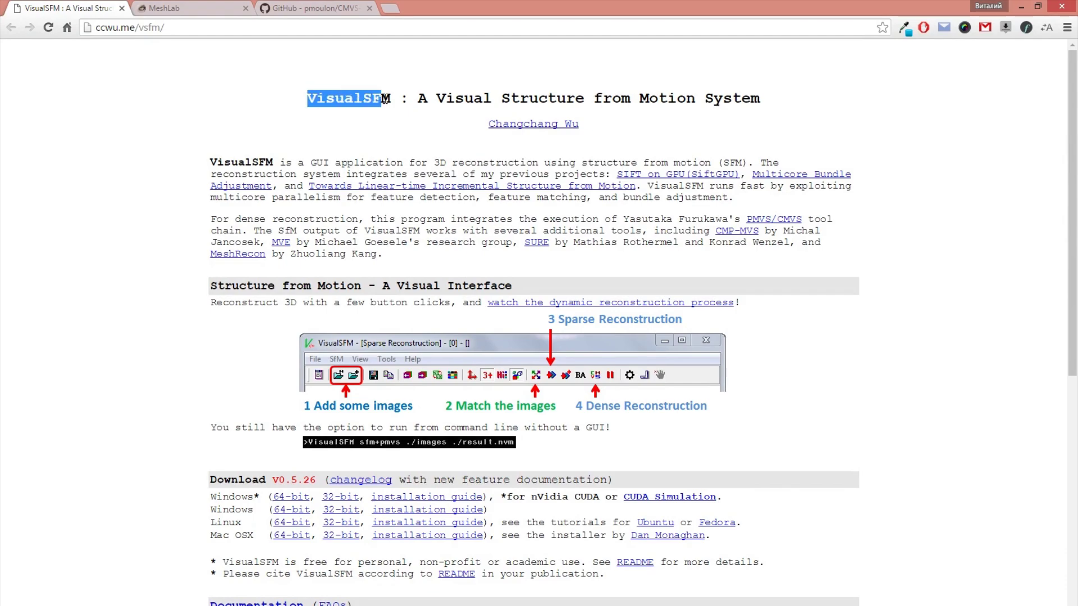
left_click(205, 8)
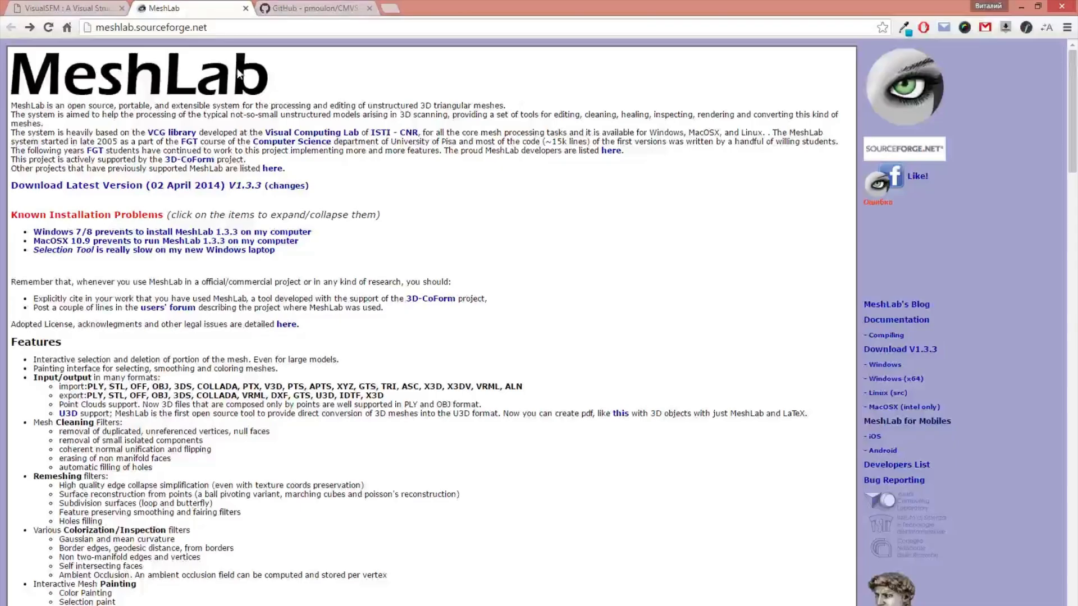
left_click(348, 9)
left_click_drag(291, 169, 321, 169)
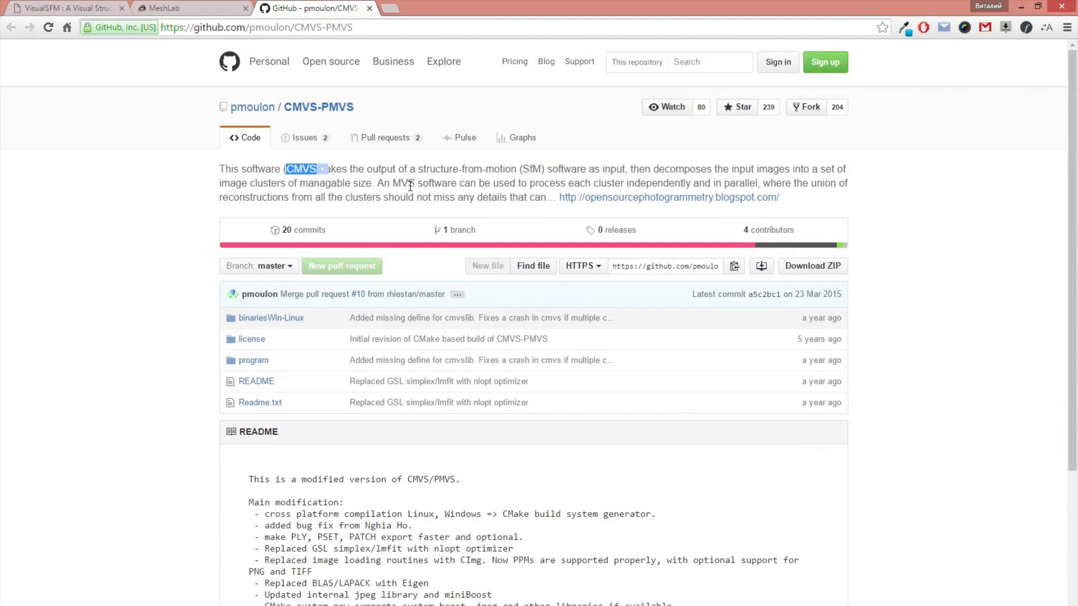
left_click(465, 179)
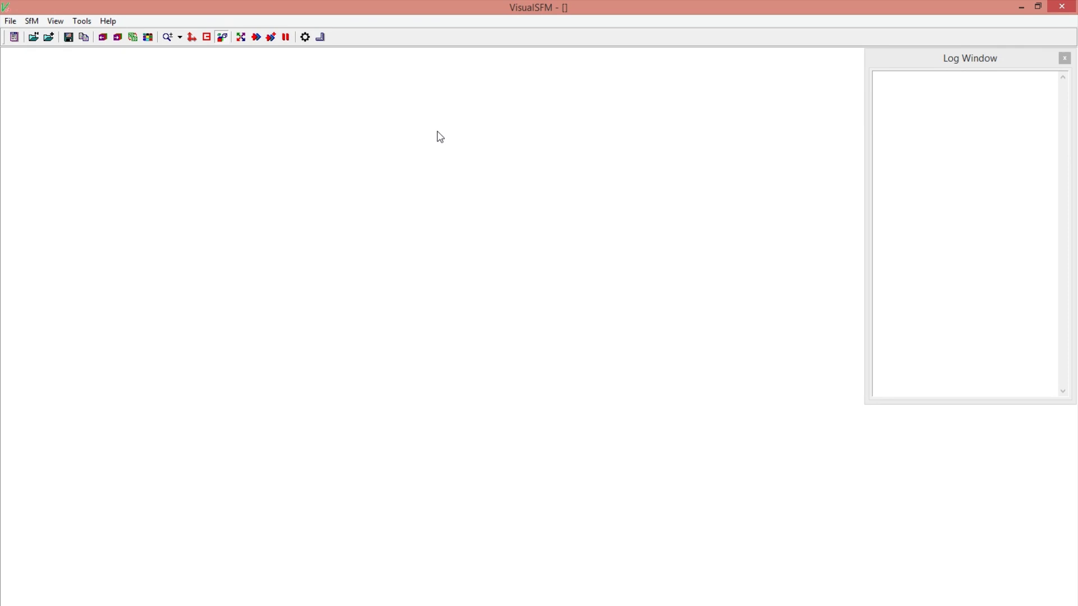
Load photos IMG_3429 through IMG_3455 with Open+ Multi Images as thumbnails
left_click(10, 21)
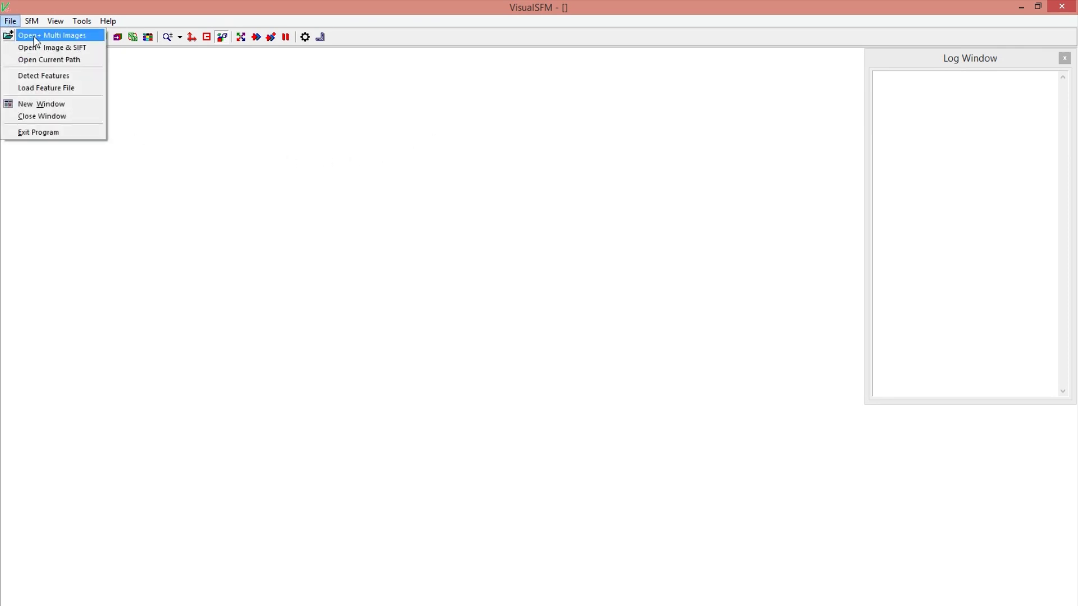
left_click(35, 40)
left_click(156, 160)
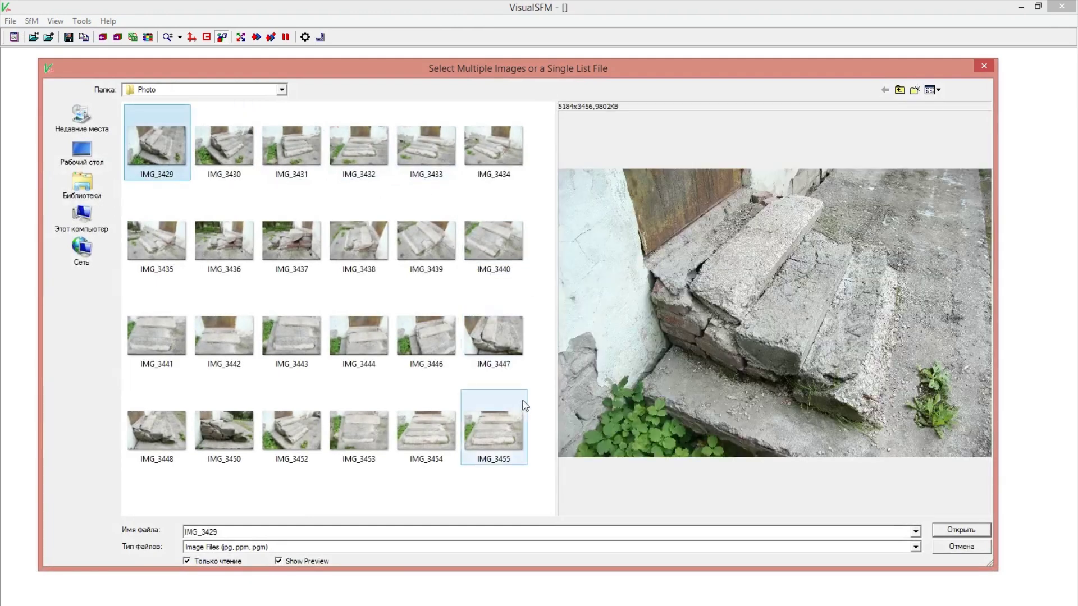
left_click(516, 413, "shift")
left_click(954, 533)
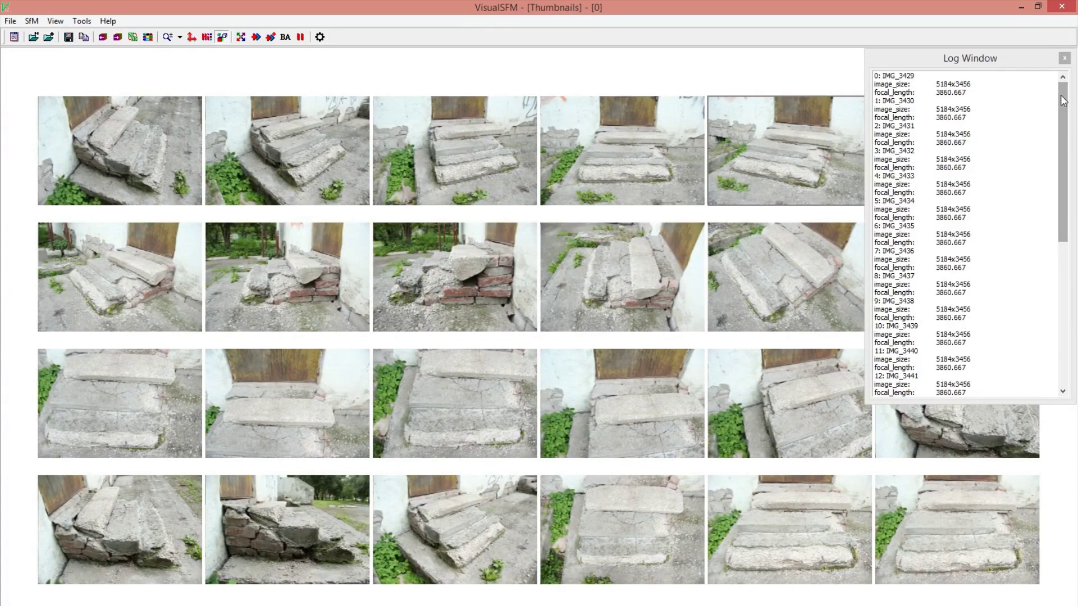
mouse_move(1063, 101)
left_mouse_down()
mouse_move(1065, 149)
mouse_move(851, 106)
left_mouse_up()
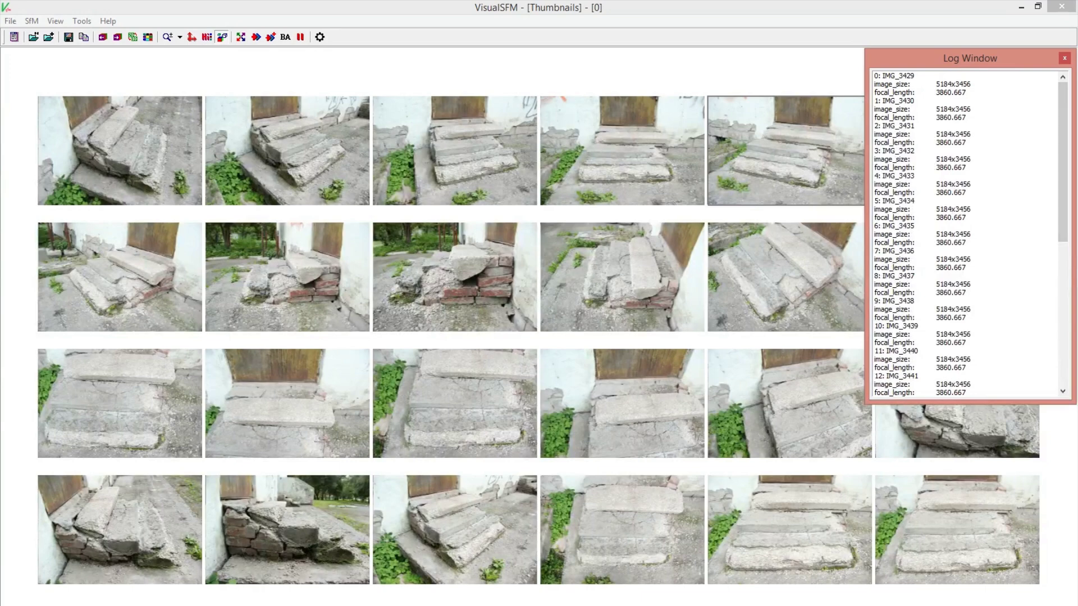
left_click(261, 70)
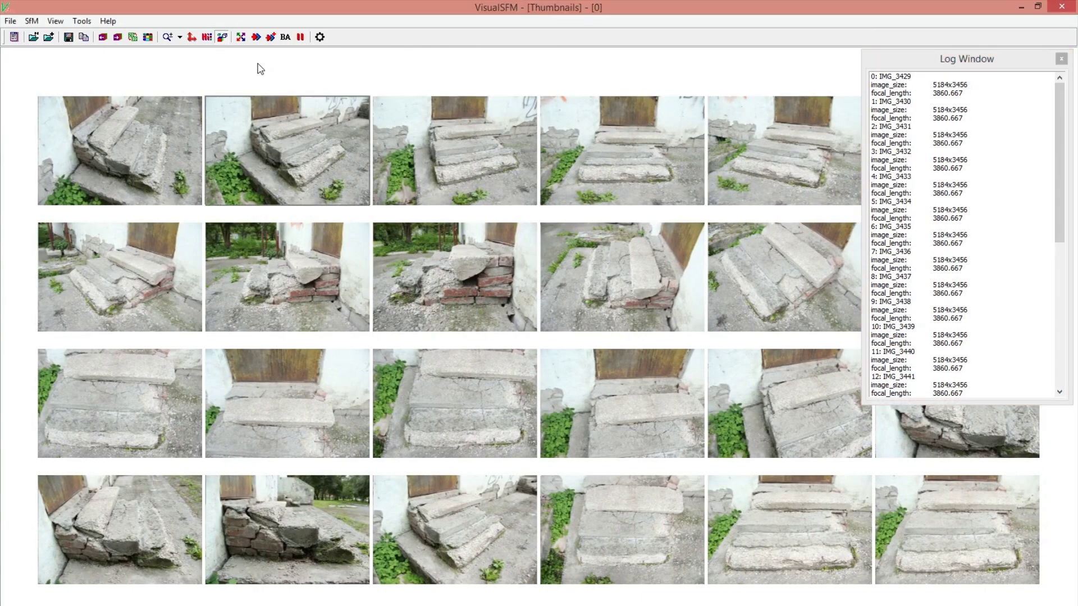
Compute missing matches, then build the sparse reconstruction of 24 cameras and 15,834 points
left_click(240, 37)
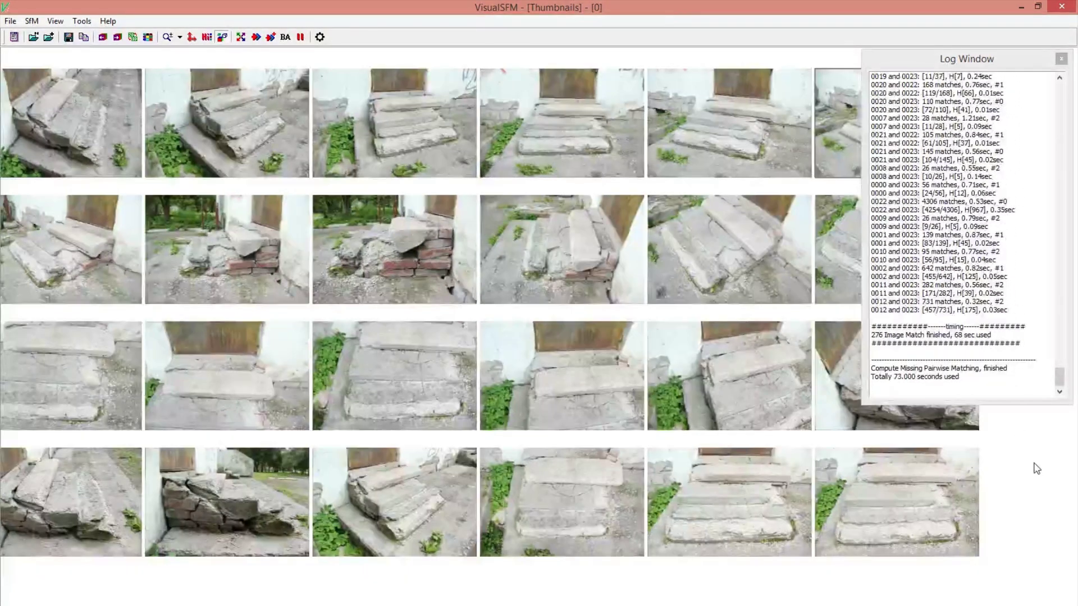
left_click(257, 44)
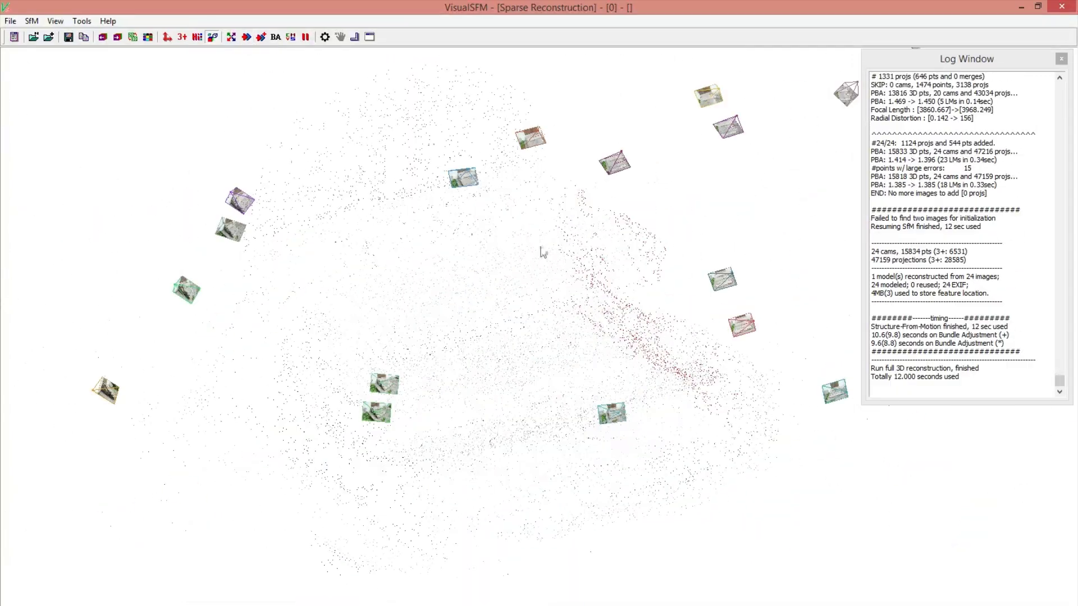
Run dense reconstruction, saving it as Model.nvm in a new Model folder inside Photo
left_click(290, 37)
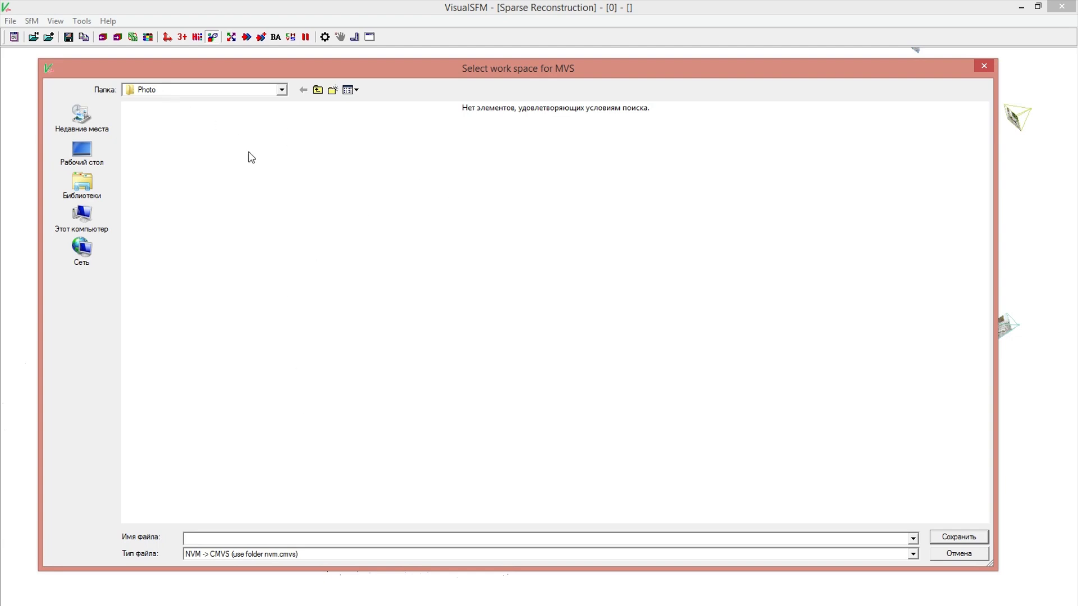
right_click(264, 179)
left_click(286, 312)
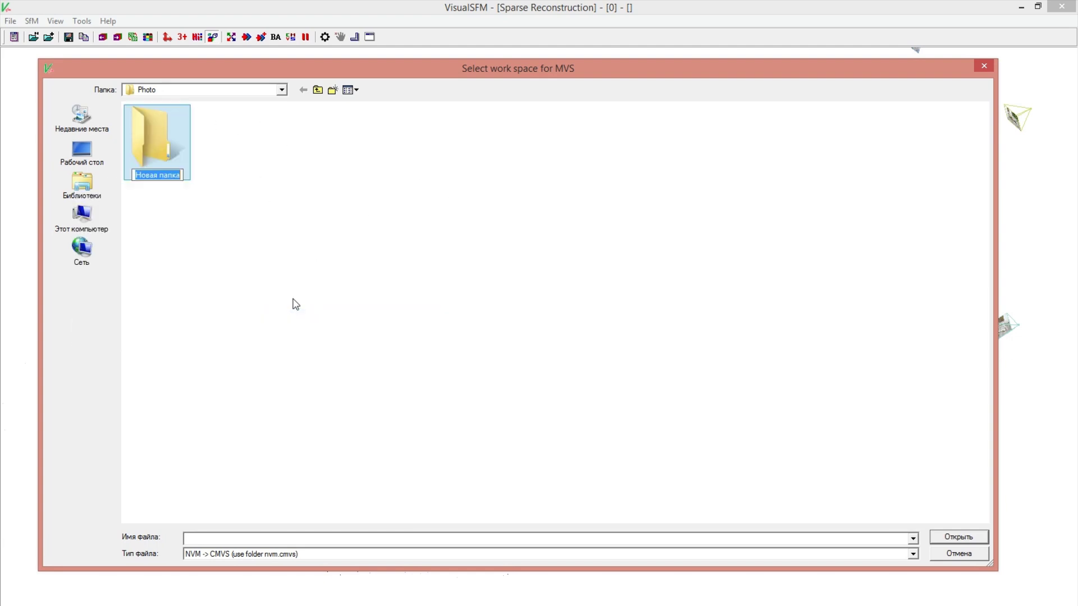
type("Model")
key("Return")
key("Return")
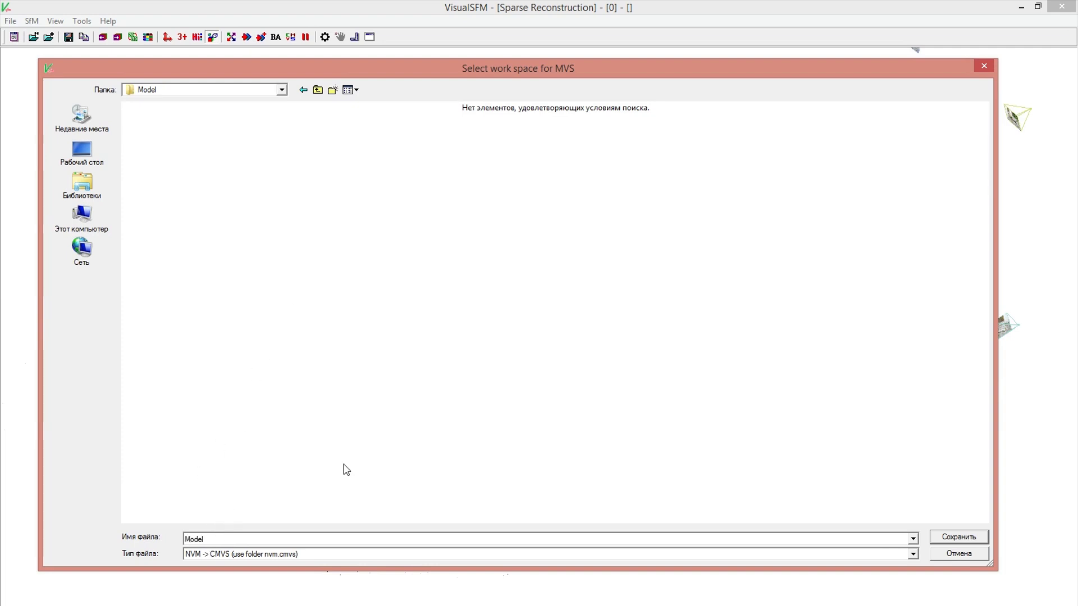
left_click(966, 537)
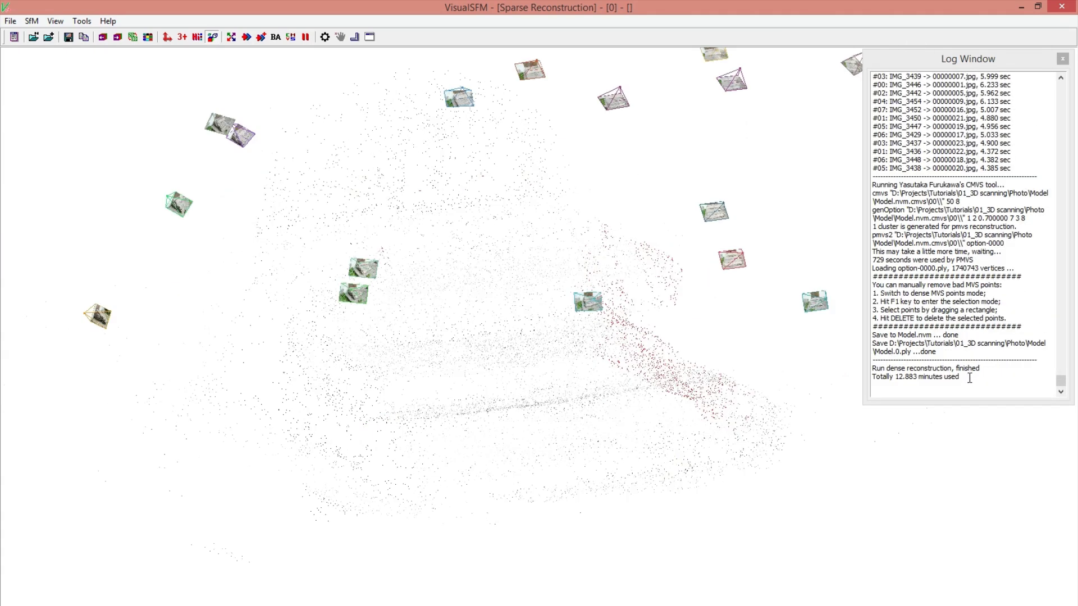
Check the finish time in the log and orbit the resulting dense point cloud
left_click_drag(969, 378, 881, 368)
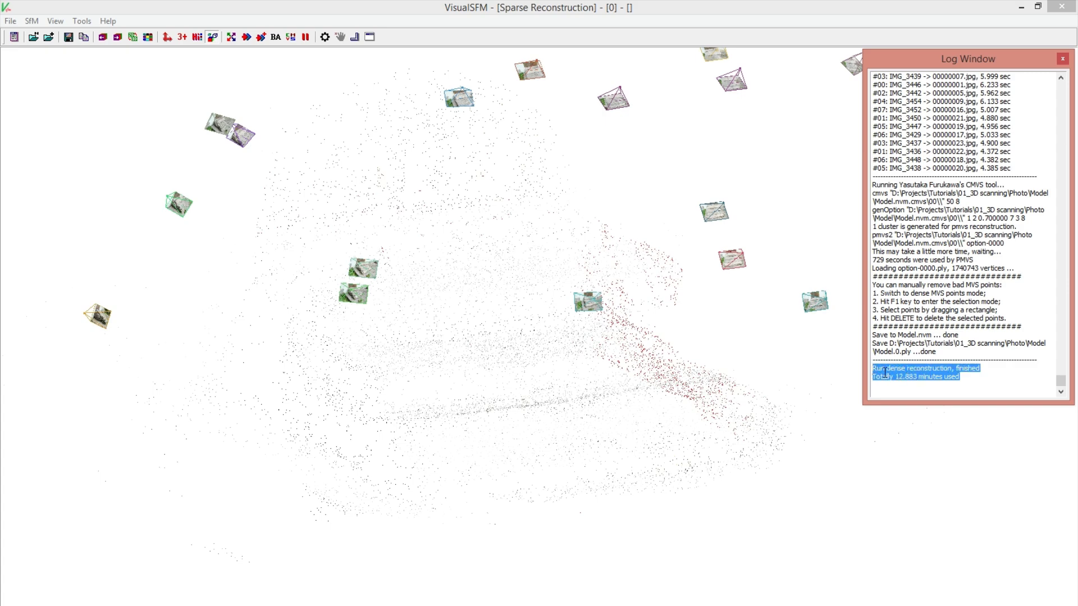
left_click(927, 378)
left_click(696, 6)
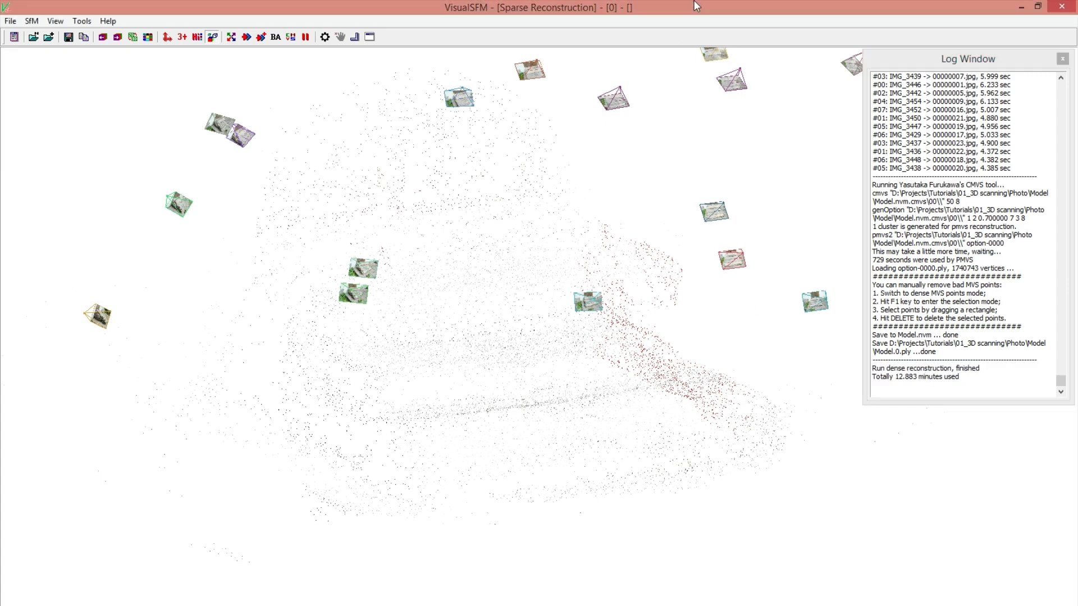
mouse_move(469, 292)
left_mouse_down()
mouse_move(473, 371)
mouse_move(539, 392)
mouse_move(461, 382)
mouse_move(638, 423)
mouse_move(581, 443)
mouse_move(762, 394)
mouse_move(742, 328)
left_mouse_up()
Open the Model.nvm project in MeshLab and orbit the loaded point cloud
key("Tab")
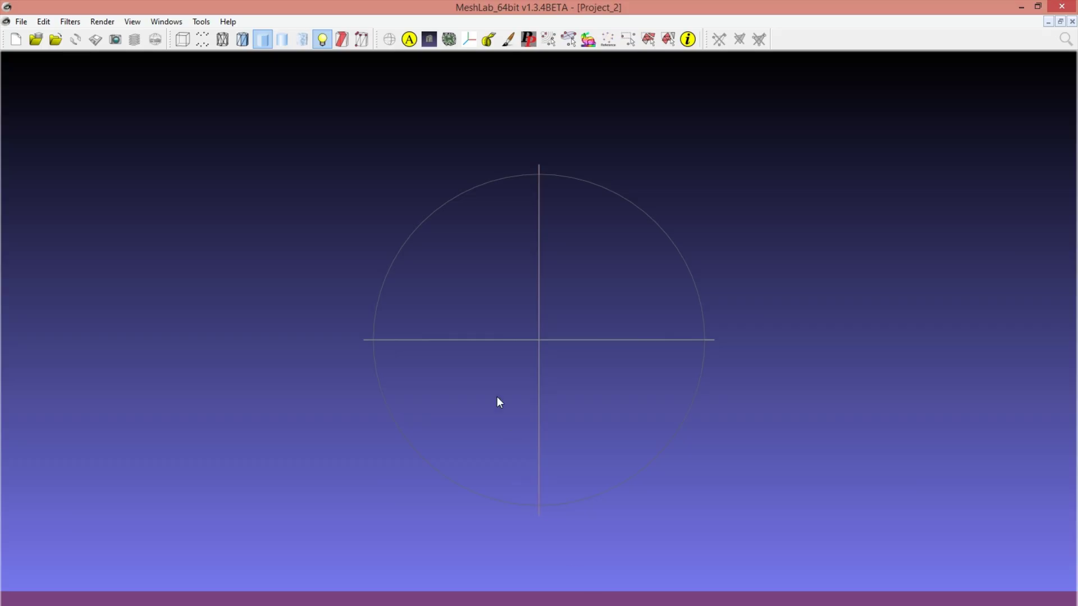
left_click(36, 40)
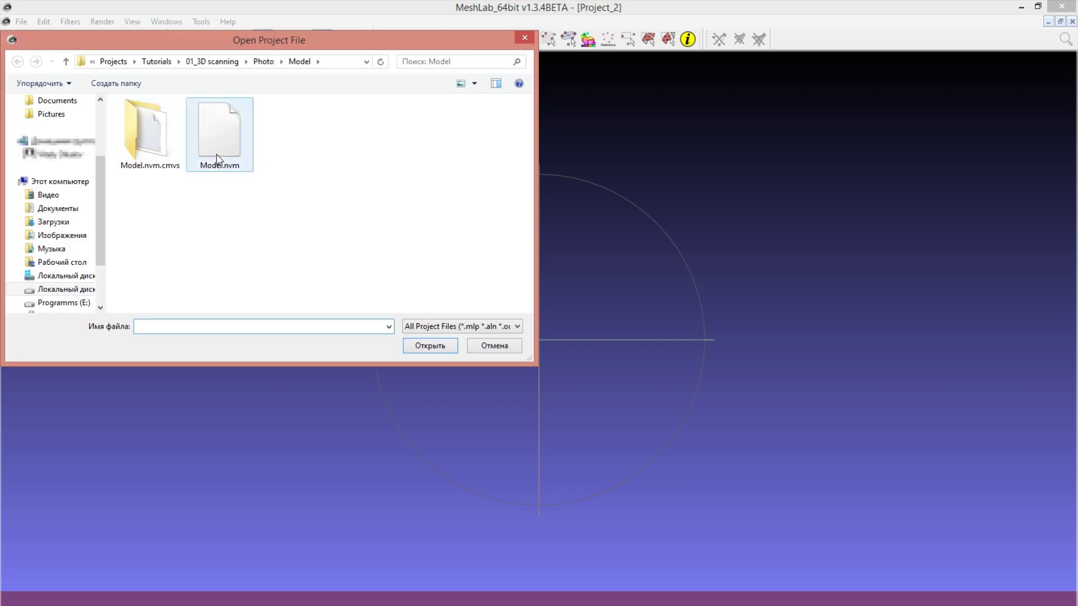
left_click(227, 140)
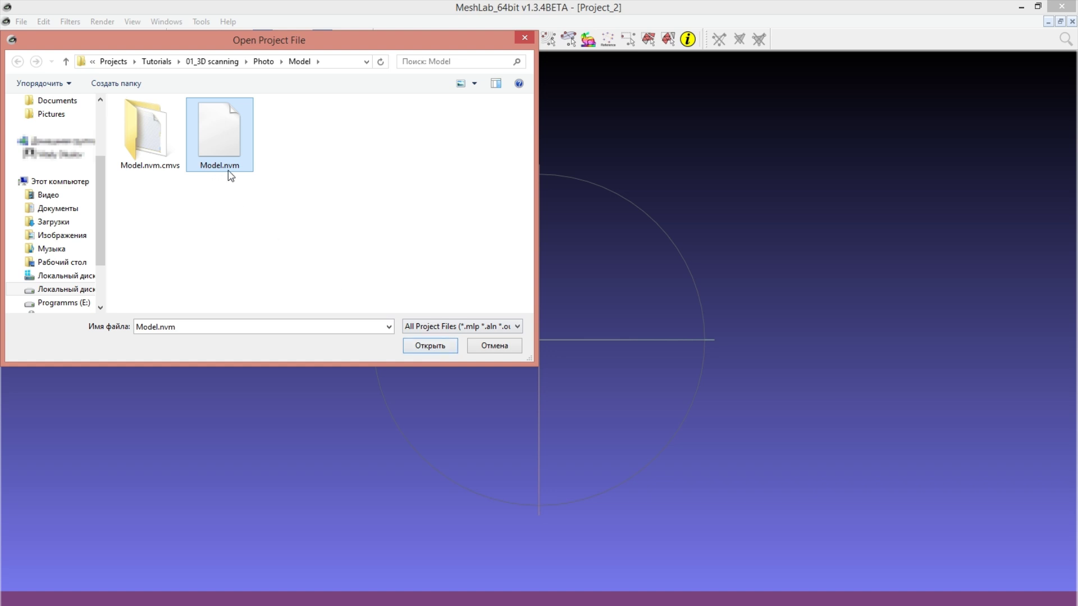
left_click(430, 345)
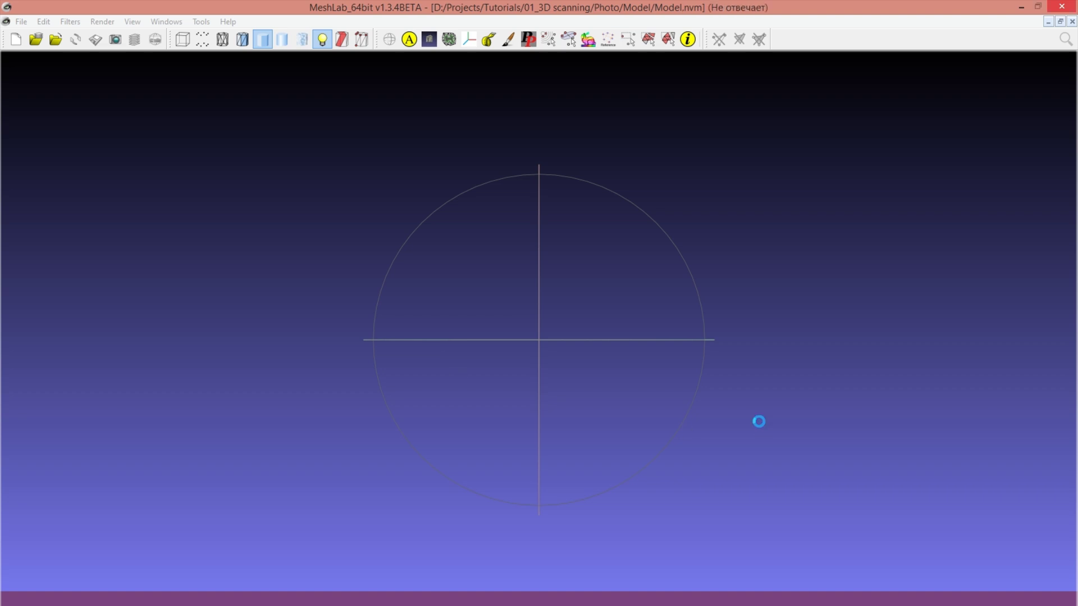
mouse_move(614, 447)
left_mouse_down()
mouse_move(601, 300)
mouse_move(614, 137)
mouse_move(615, 345)
mouse_move(561, 192)
mouse_move(608, 258)
mouse_move(547, 277)
mouse_move(550, 302)
mouse_move(573, 288)
mouse_move(357, 350)
mouse_move(577, 342)
mouse_move(621, 365)
mouse_move(637, 391)
left_mouse_up()
scroll(550, 302, "up", 3)
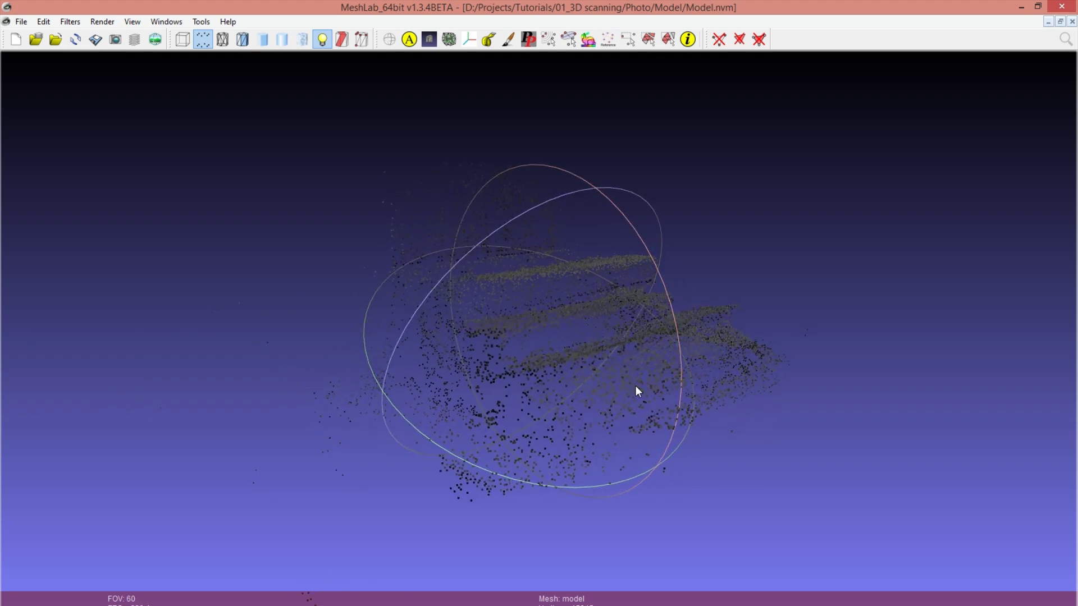
Show the widened layer panel with cameras and make the 'model' layer current
left_click(132, 46)
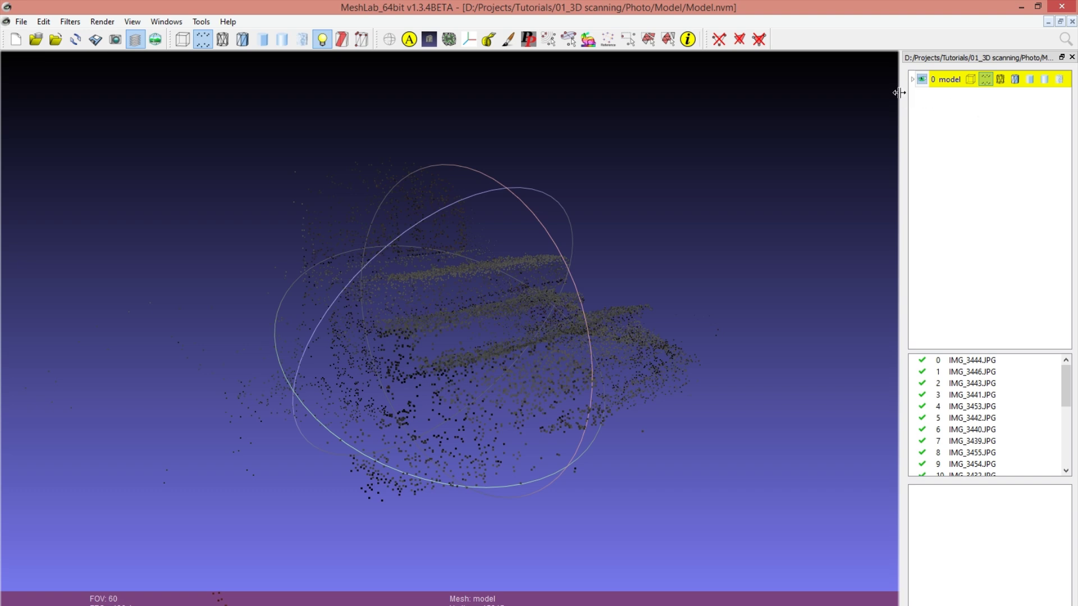
left_click_drag(899, 93, 877, 95)
left_click(930, 149)
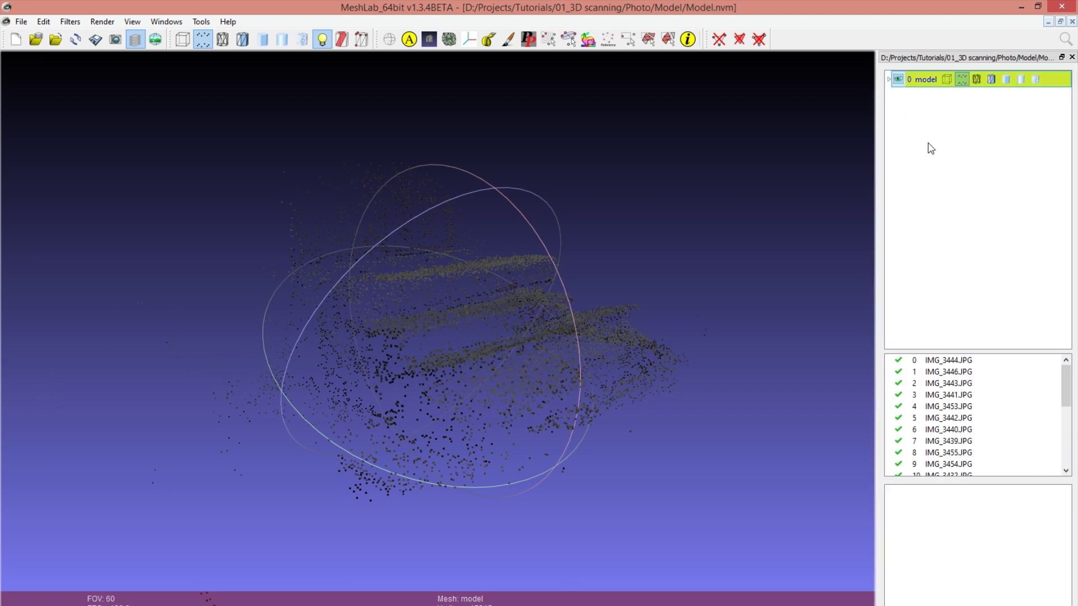
left_click(21, 22)
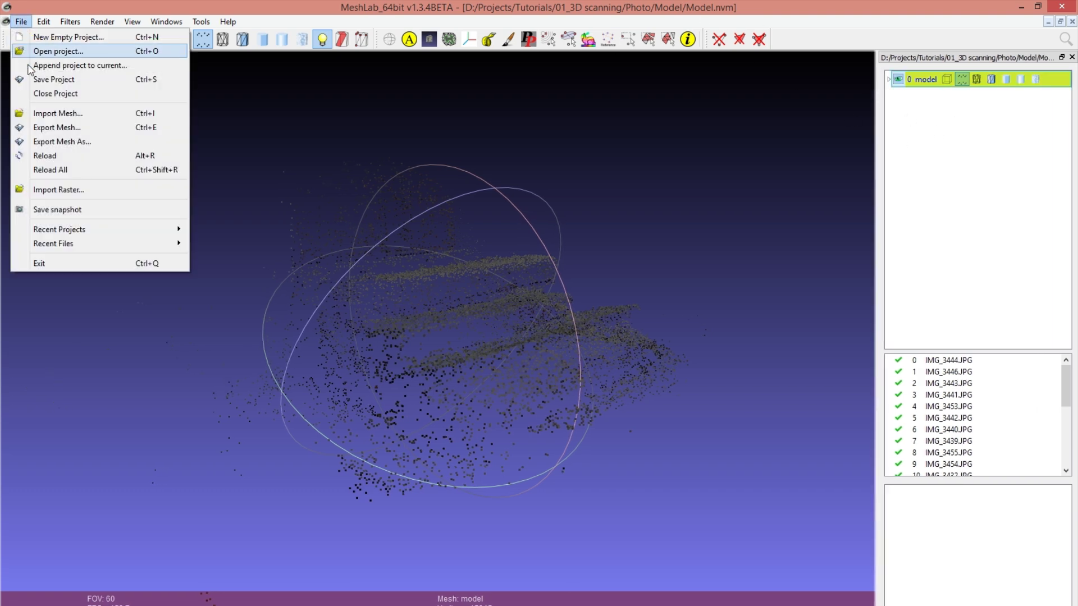
Import the dense cloud Model.0.ply as a new layer and inspect the steps
left_click(88, 117)
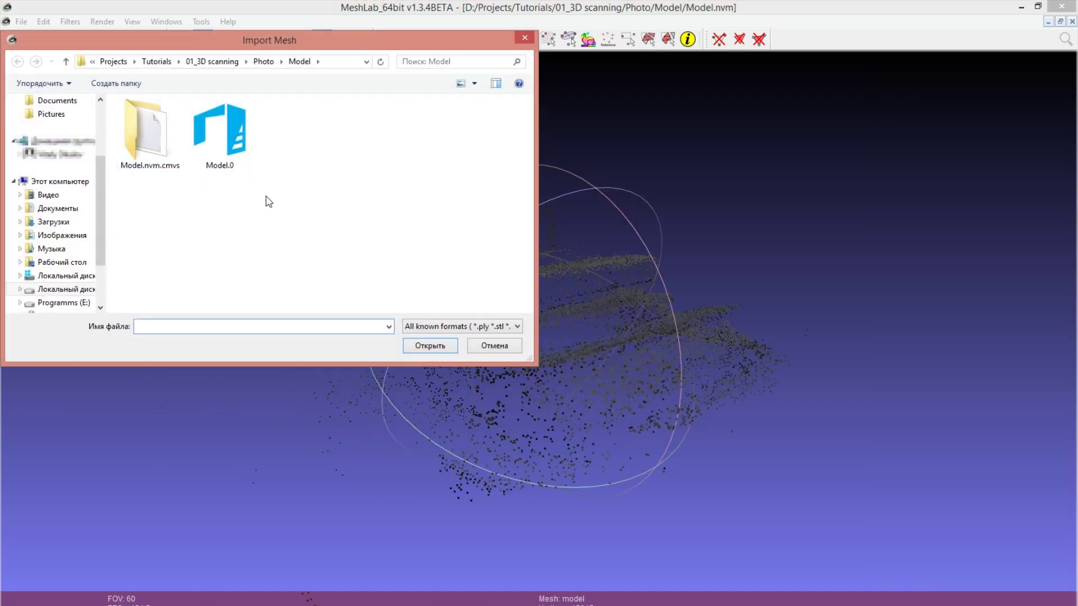
left_click(224, 129)
left_click(427, 345)
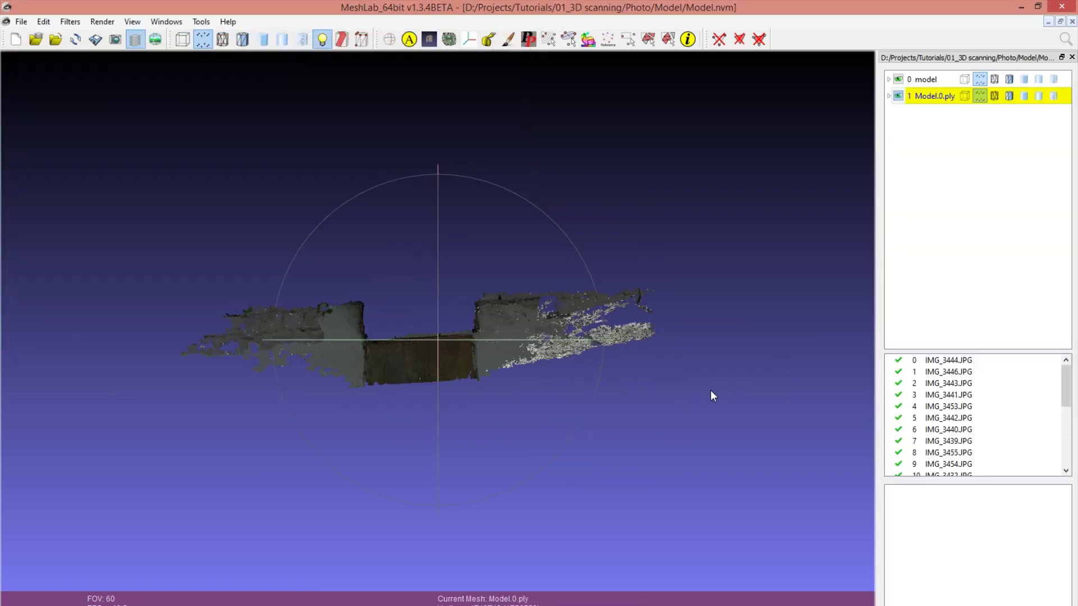
mouse_move(613, 494)
left_mouse_down()
mouse_move(571, 361)
mouse_move(594, 221)
mouse_move(486, 435)
mouse_move(370, 345)
left_mouse_up()
scroll(367, 331, "down", 2)
scroll(367, 332, "up", 4)
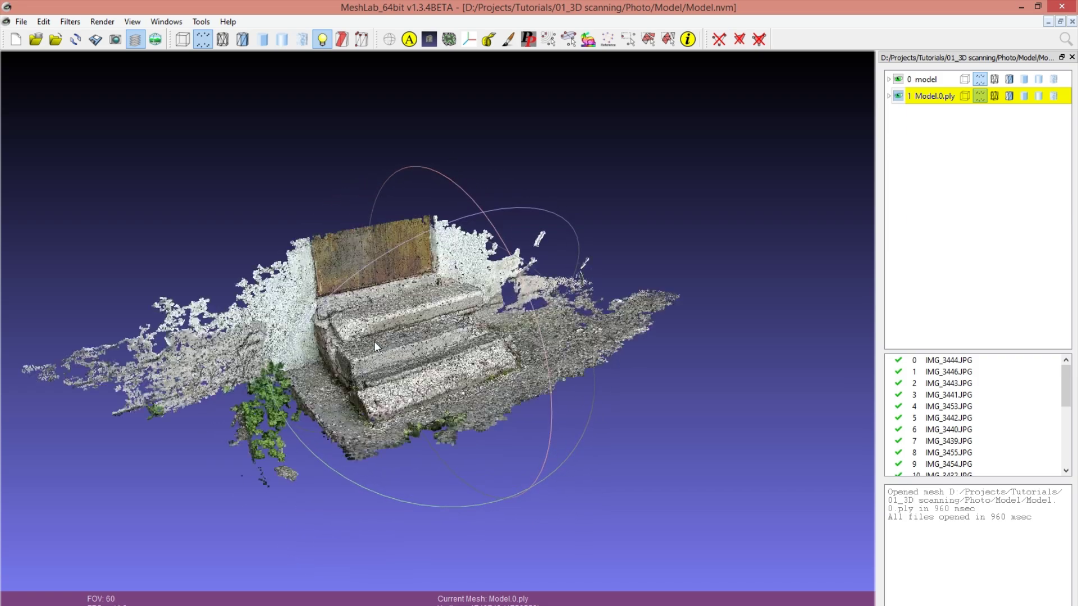
scroll(374, 341, "up", 3)
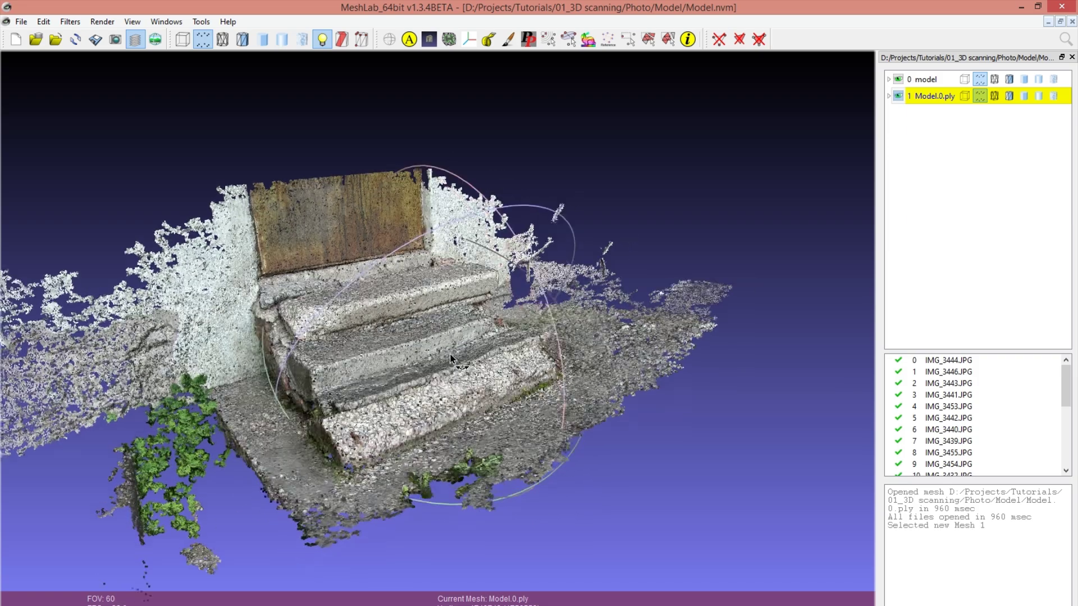
left_click_drag(458, 339, 618, 292)
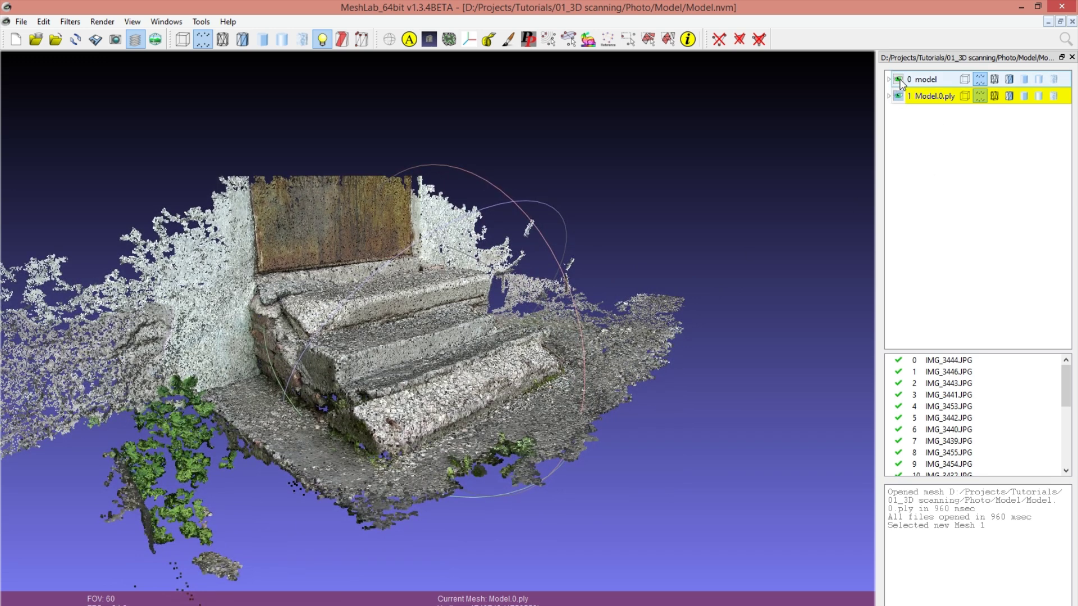
Compare the sparse and dense layers' visibility, leaving Model.0.ply as the current layer
left_click(900, 83)
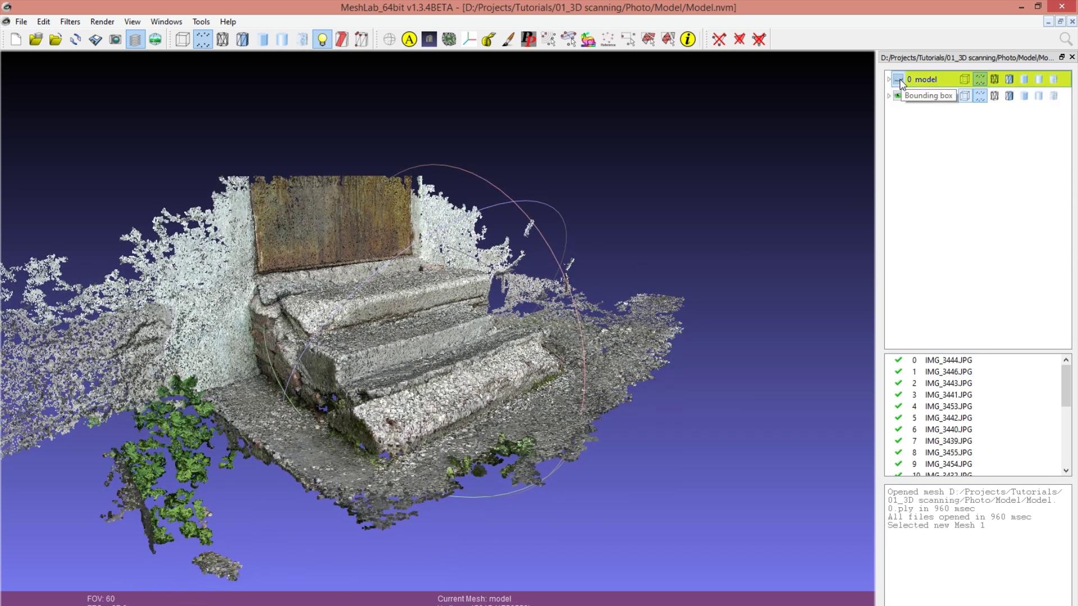
left_click(900, 82)
left_click(900, 82)
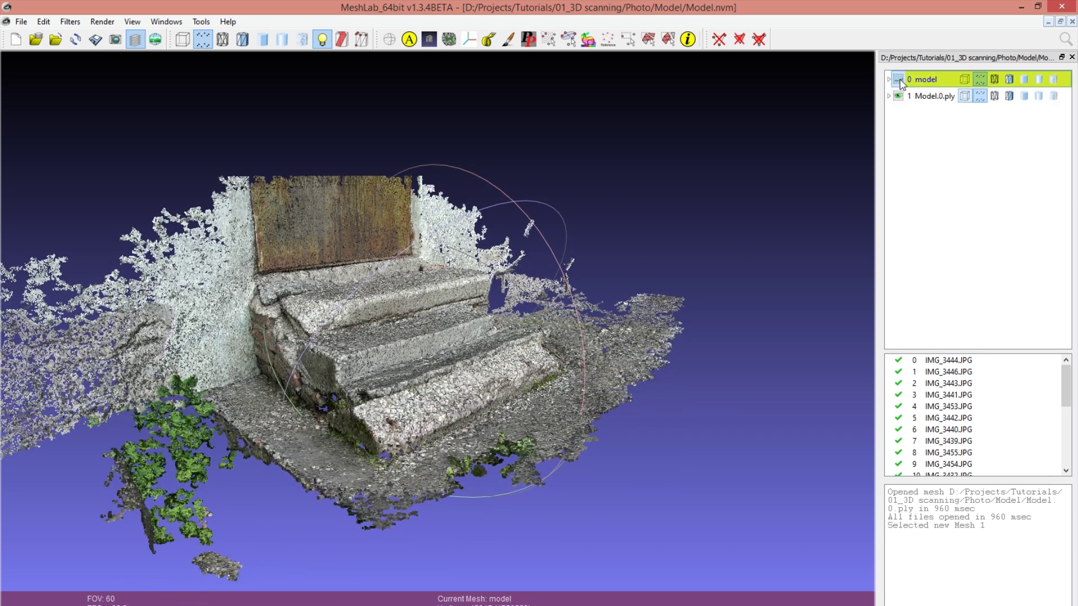
left_click(901, 82)
left_click(899, 98)
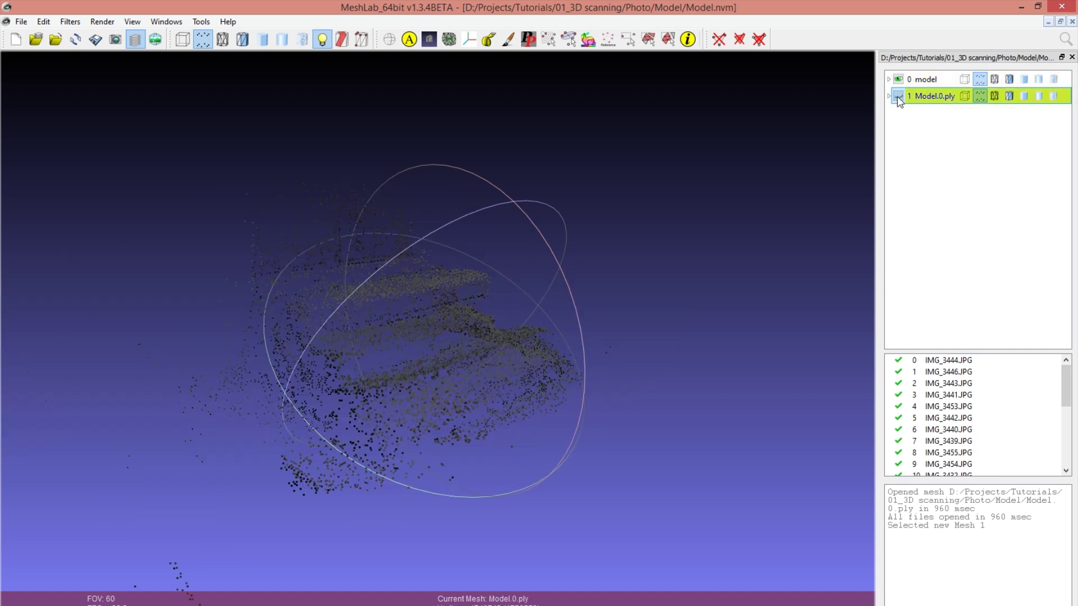
left_click(898, 96)
left_click(898, 97)
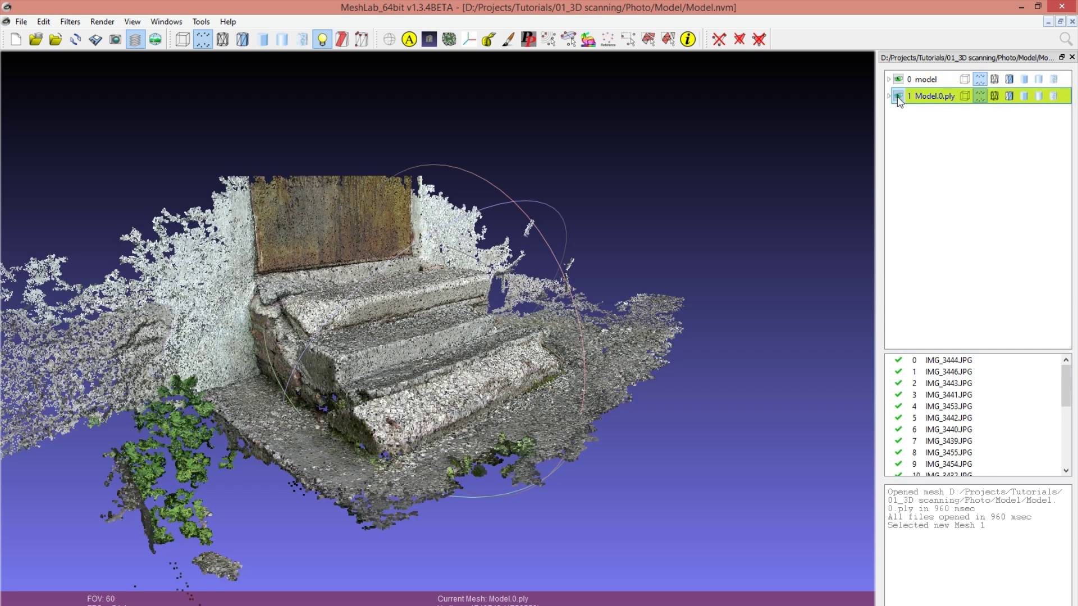
left_click(898, 98)
left_click(896, 80)
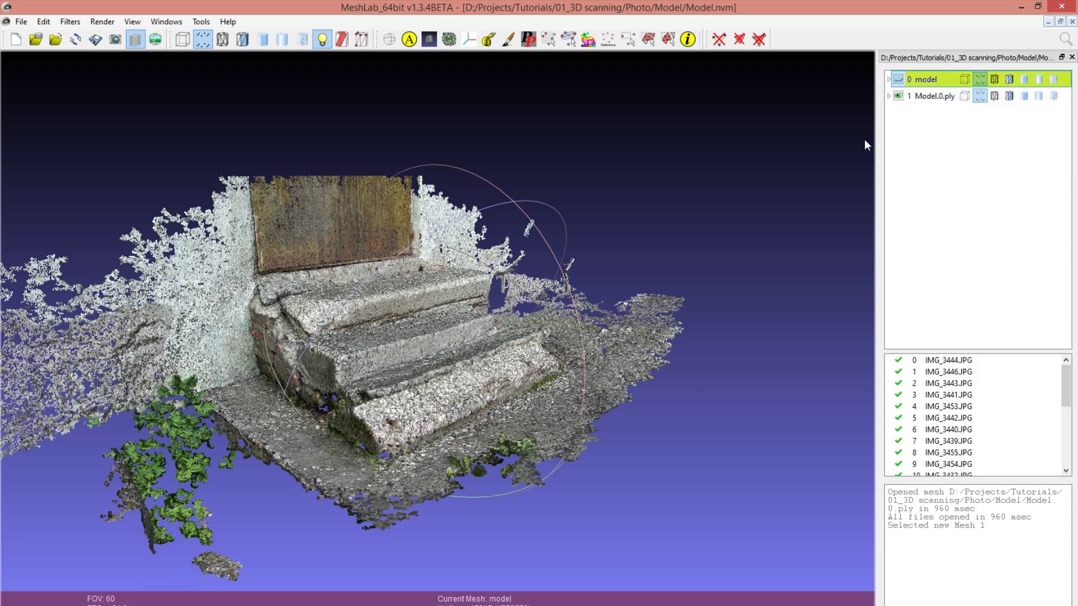
left_click(921, 96)
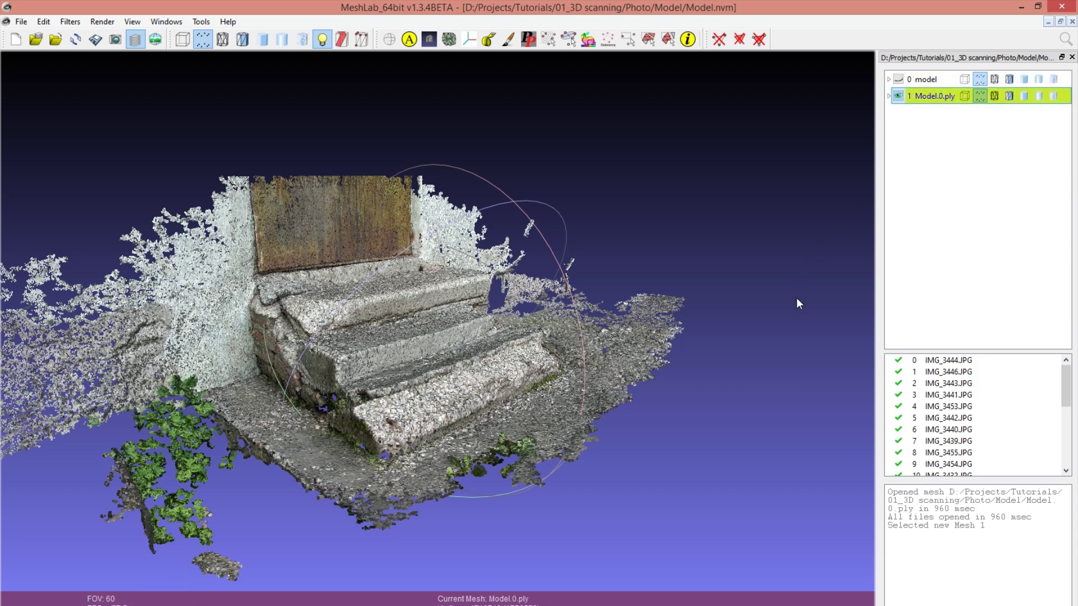
Box-select and delete stray points to the right of and along the bottom of the steps
left_click_drag(796, 298, 564, 154)
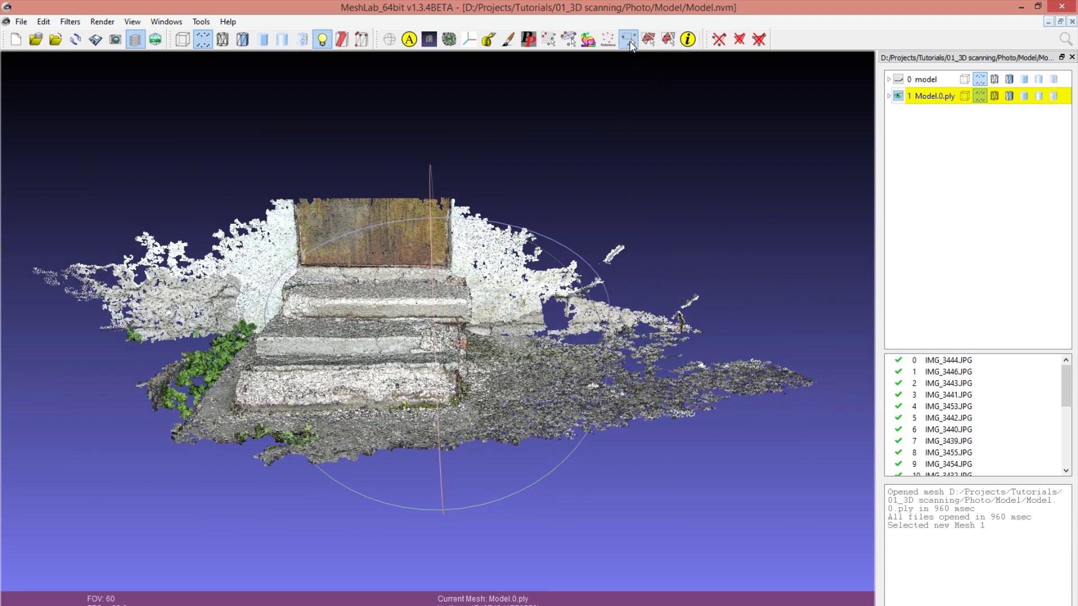
left_click(629, 41)
mouse_move(819, 123)
left_mouse_down()
mouse_move(726, 403)
mouse_move(475, 538)
left_mouse_up()
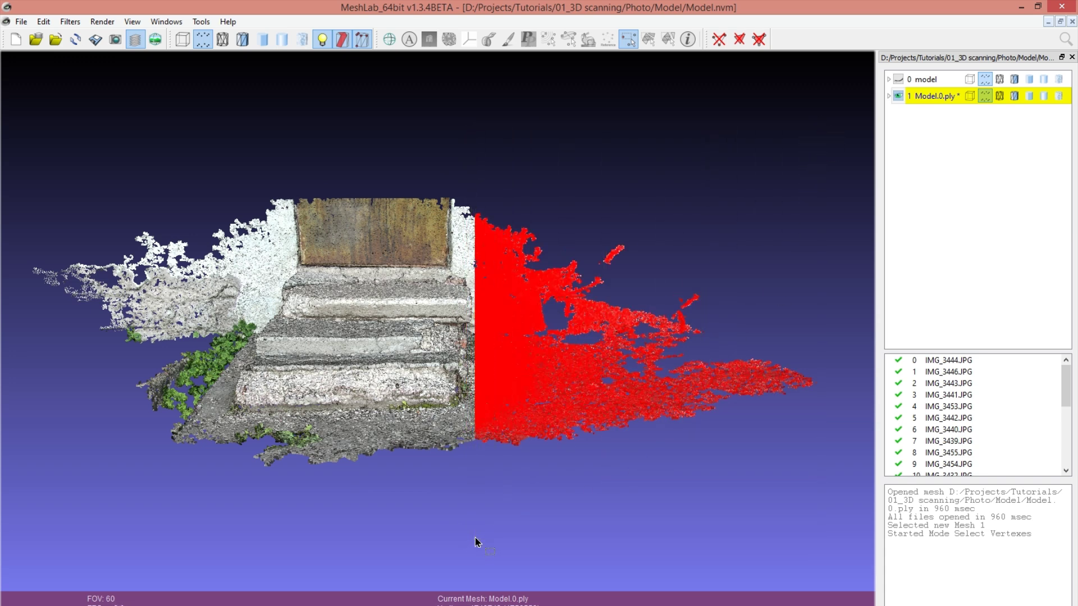
left_click(724, 45)
mouse_move(359, 129)
left_mouse_down()
mouse_move(294, 138)
mouse_move(378, 534)
left_mouse_up()
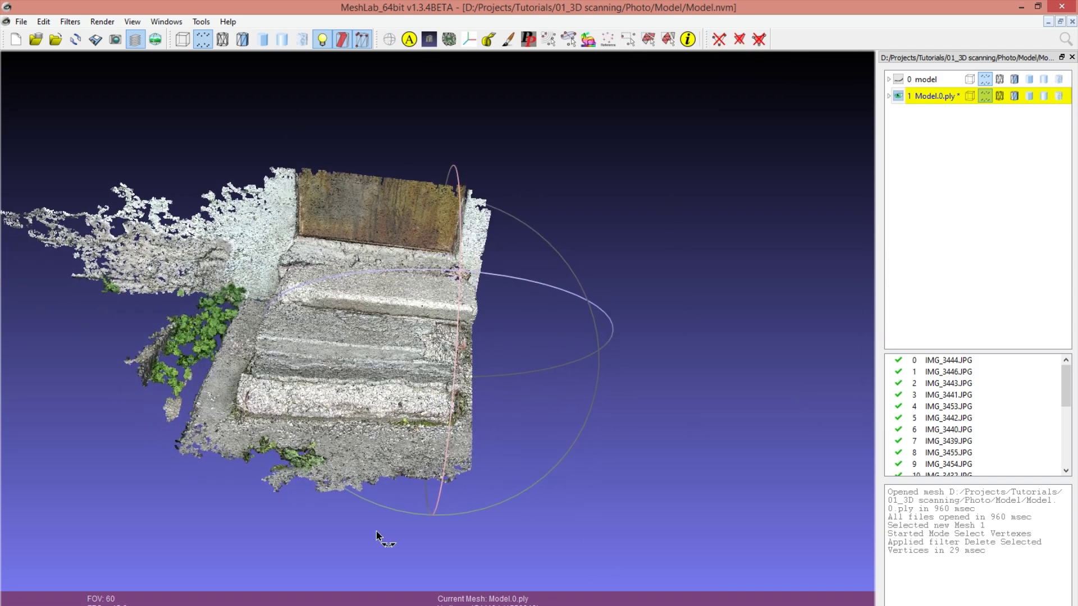
left_click(627, 39)
left_click_drag(185, 443, 503, 522)
left_click(719, 39)
scroll(368, 409, "up", 3)
left_click_drag(368, 408, 708, 51)
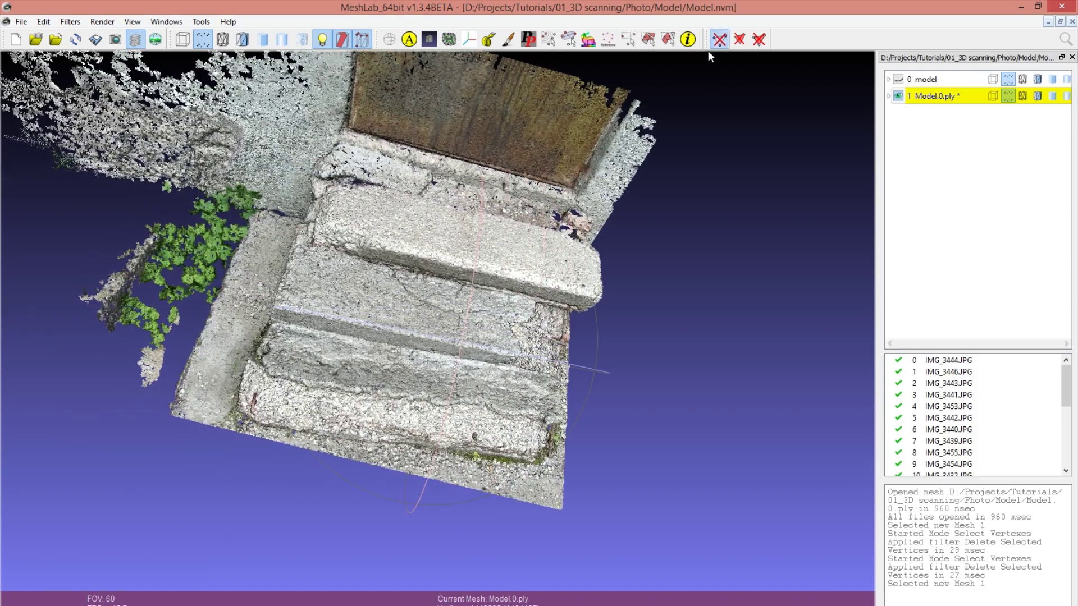
left_click(627, 40)
left_click_drag(185, 458, 628, 515)
left_click(739, 39)
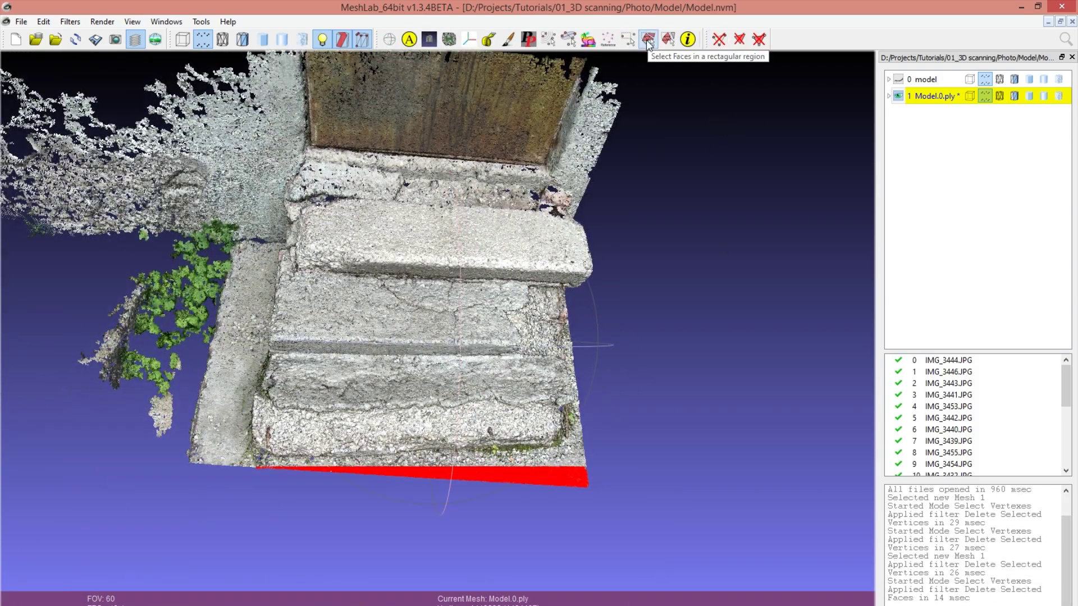
Delete the remaining stray points below and along the top of the steps, then check
left_click_drag(724, 345, 724, 418)
left_click(627, 39)
left_click_drag(301, 443, 651, 533)
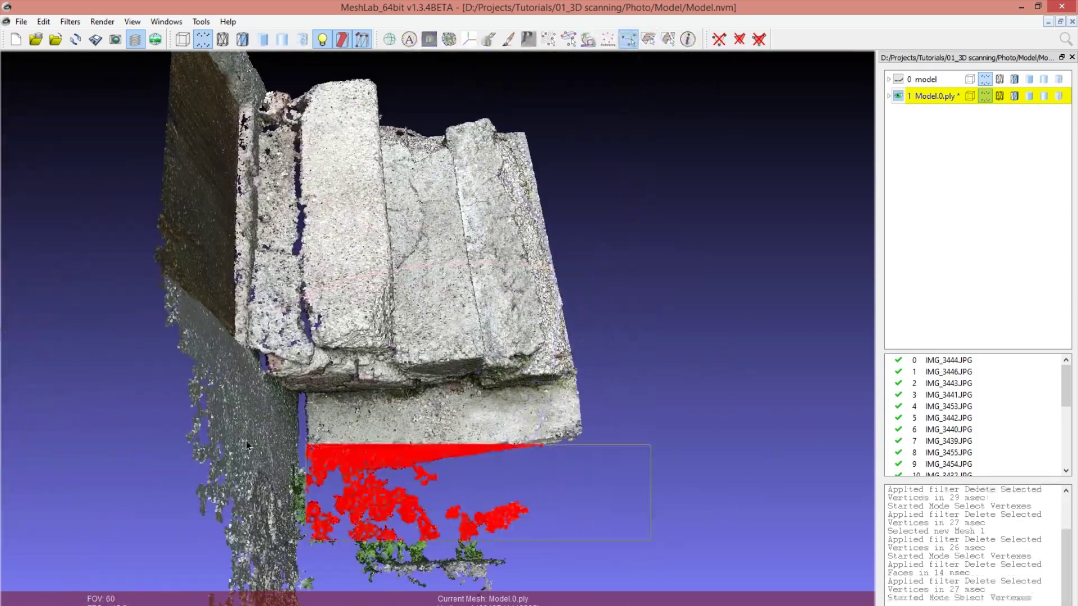
left_click(719, 39)
left_click_drag(708, 235, 568, 358)
left_click(627, 39)
left_click_drag(360, 370, 488, 561)
left_click(719, 39)
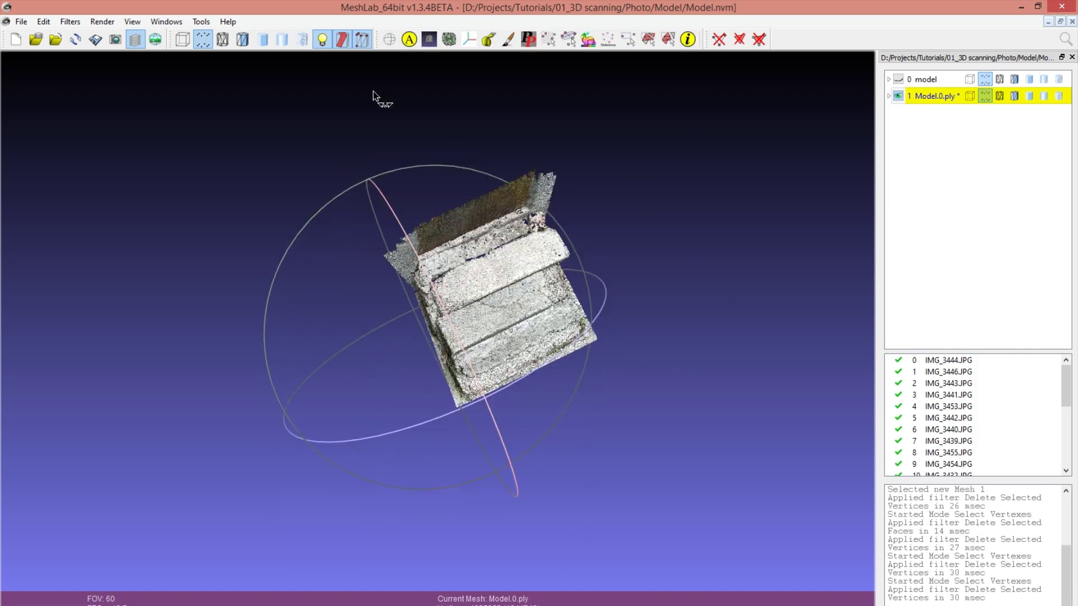
left_click_drag(373, 96, 570, 303)
left_click(627, 39)
left_click_drag(230, 130, 686, 268)
left_click(719, 39)
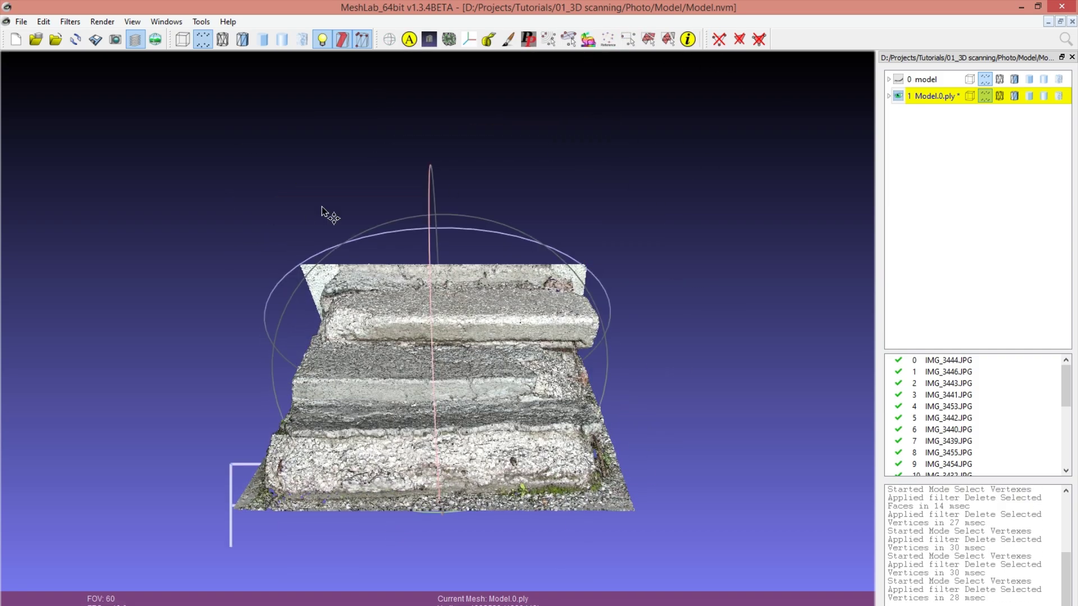
mouse_move(325, 209)
left_mouse_down()
mouse_move(452, 190)
mouse_move(647, 198)
left_mouse_up()
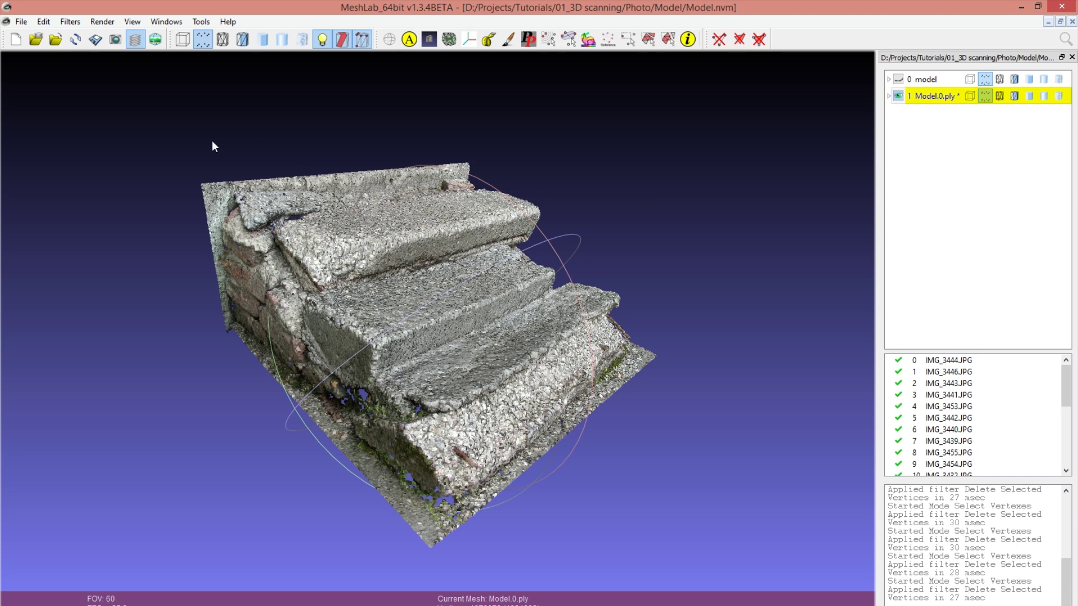
Run Poisson surface reconstruction with Octree Depth 12 and Solver Divide 8
left_click(71, 22)
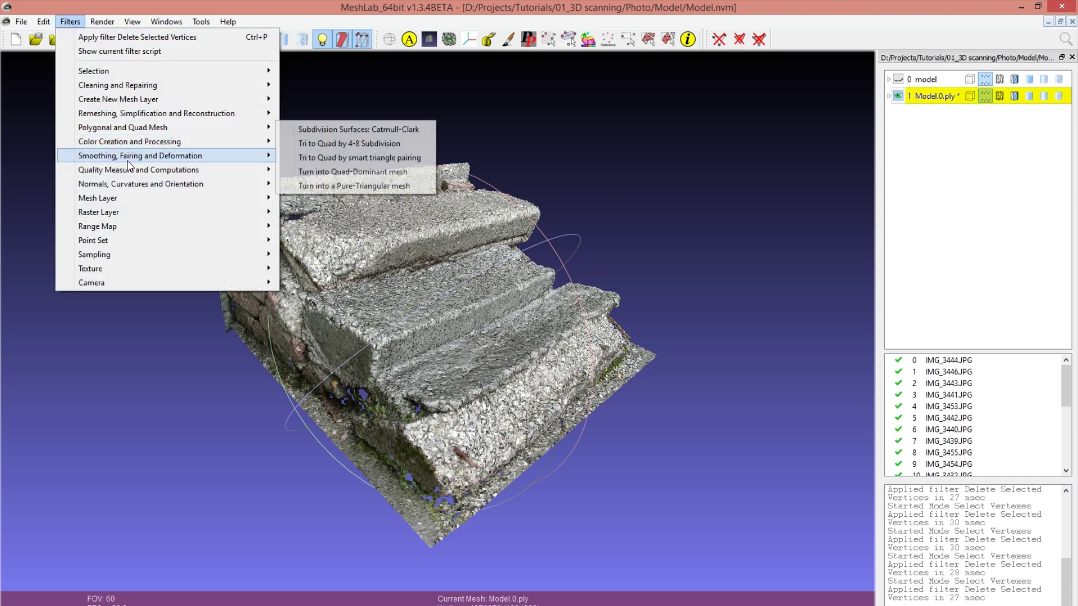
mouse_move(161, 240)
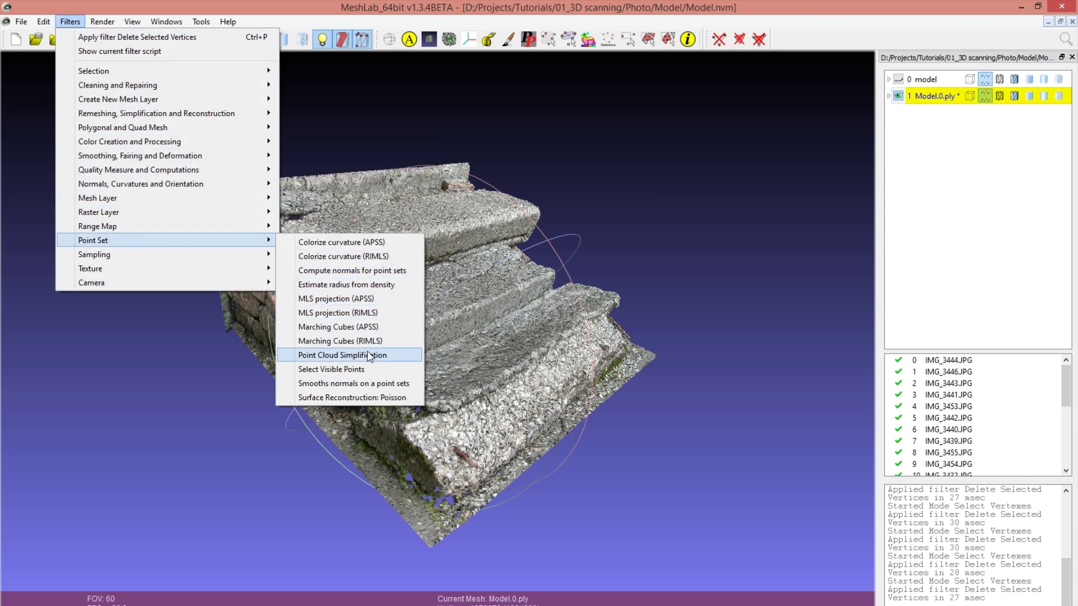
left_click(369, 398)
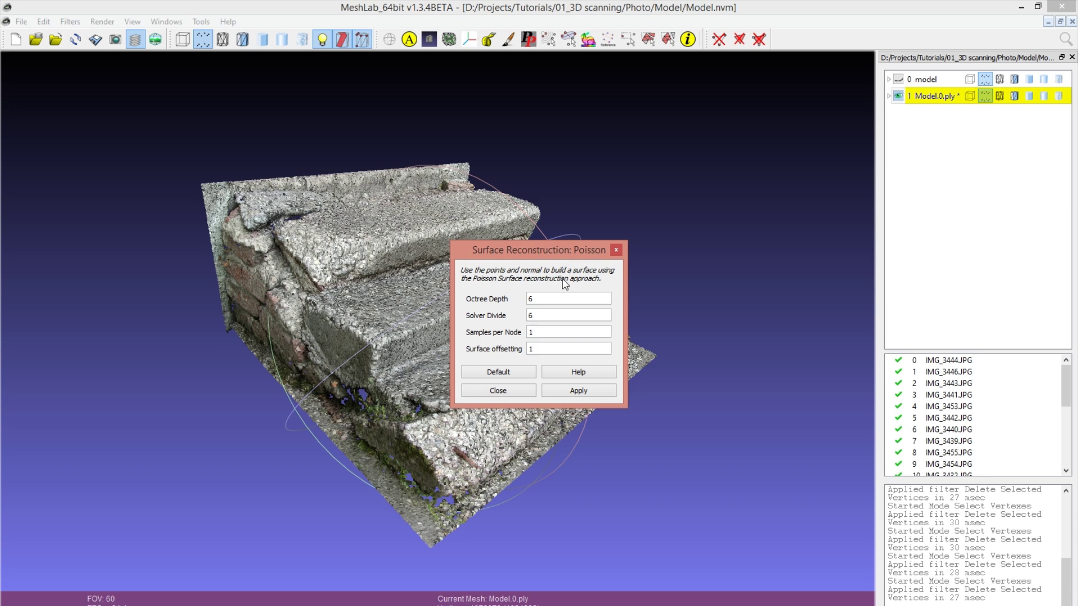
double_click(543, 299)
double_click(547, 316)
type("8")
left_click(559, 301)
left_click(589, 392)
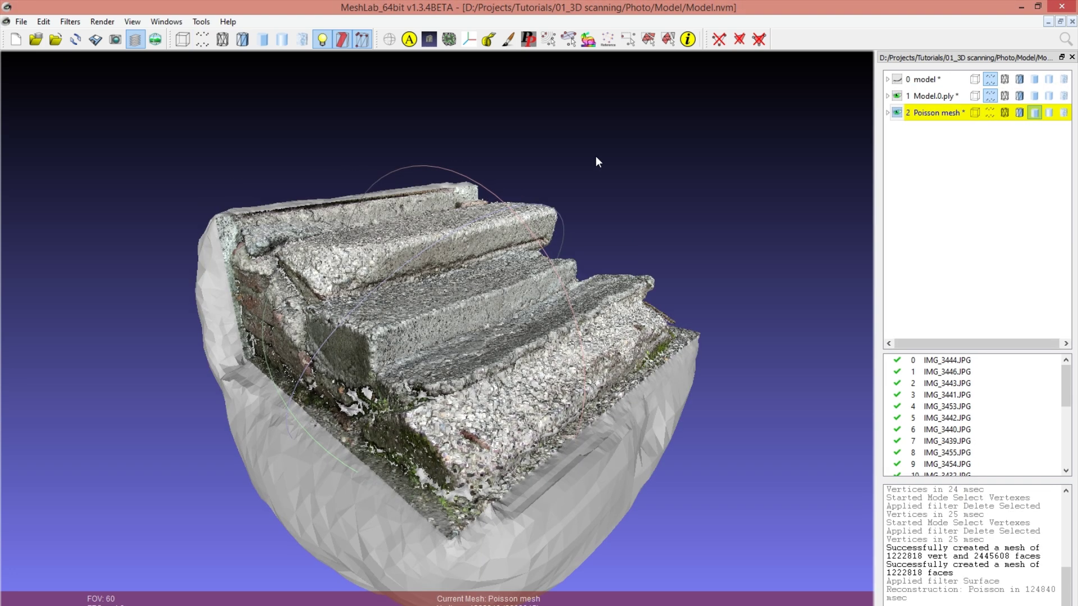
Hide Model.0.ply, then select and delete the Poisson mesh's non-manifold edge faces
left_click(897, 98)
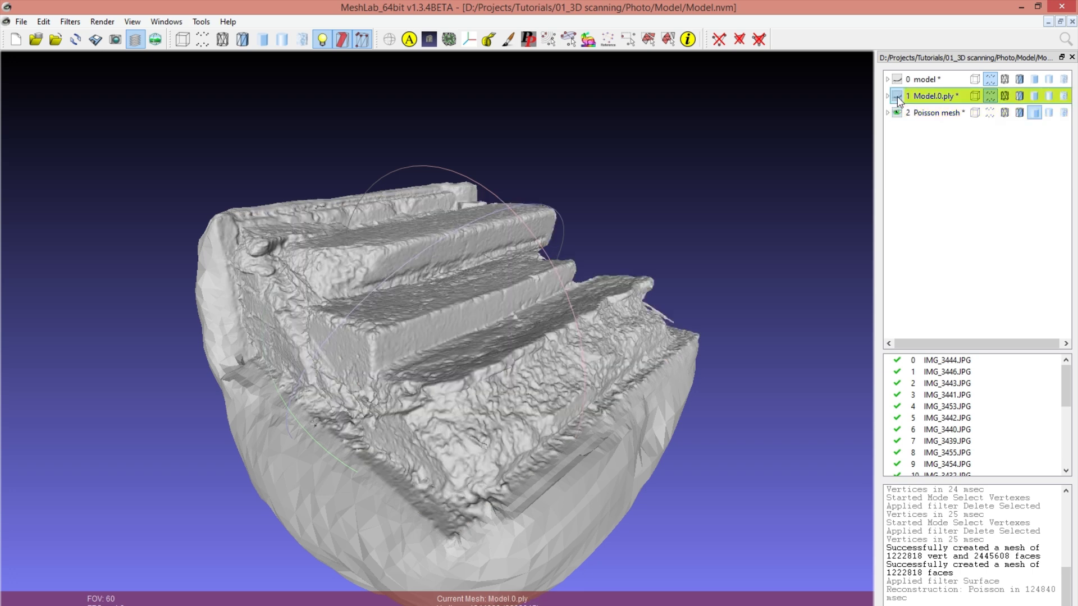
left_click(929, 112)
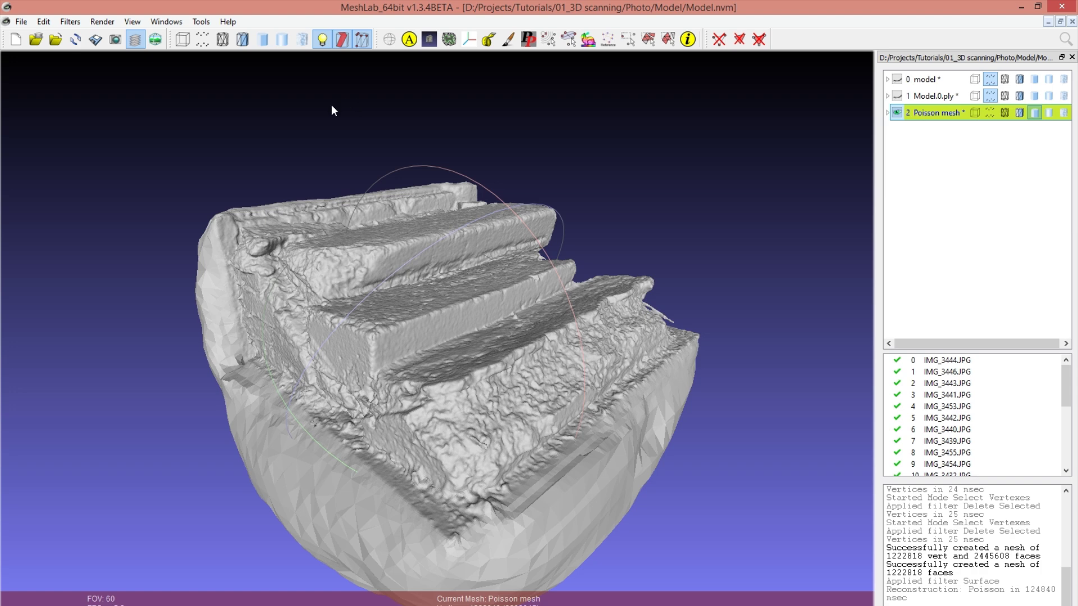
left_click(78, 24)
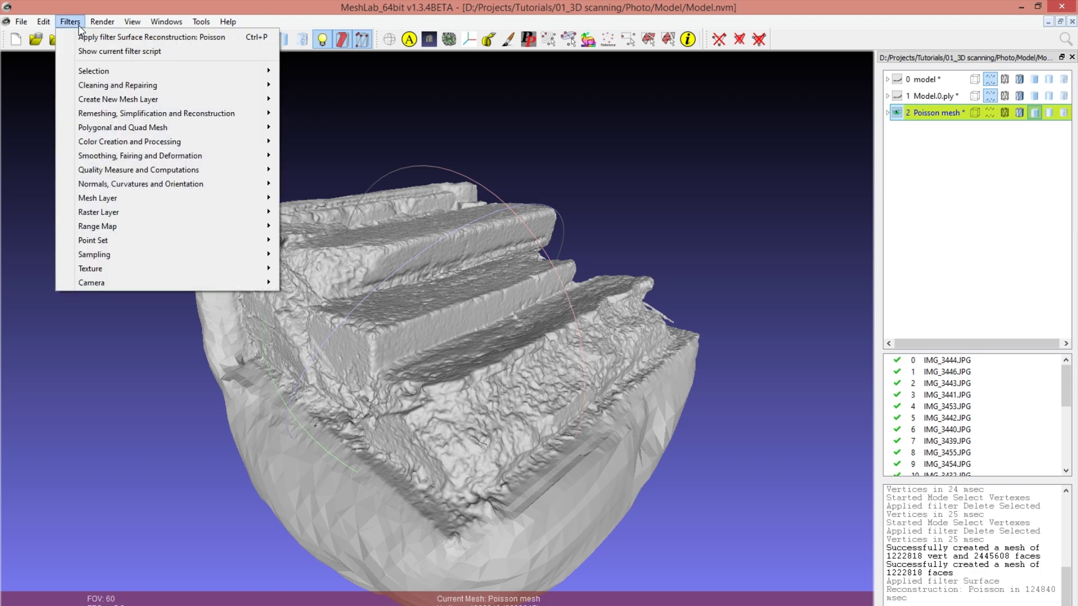
mouse_move(93, 71)
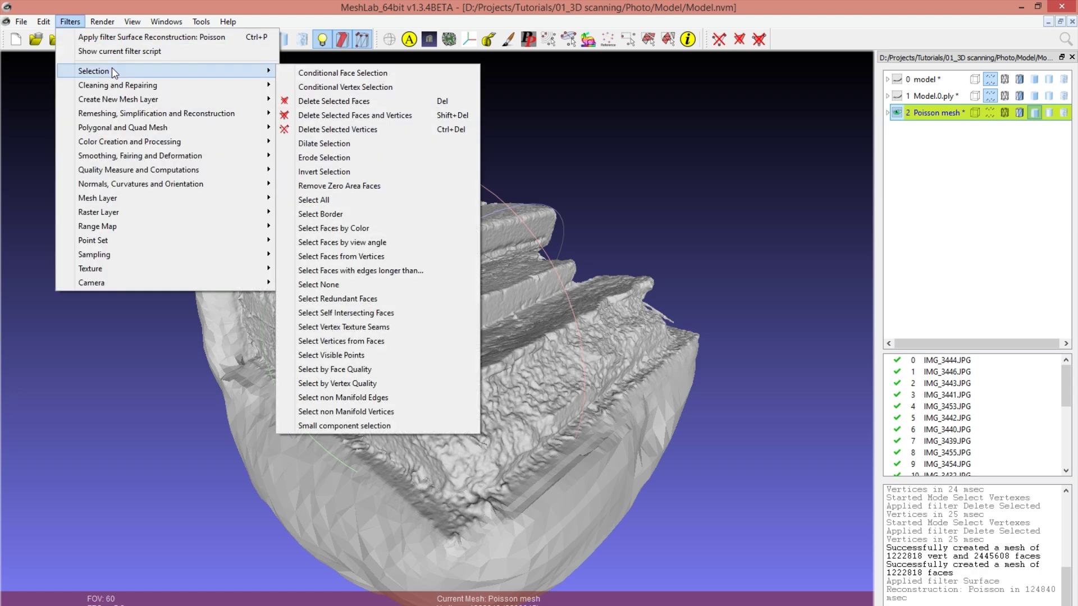
left_click(408, 399)
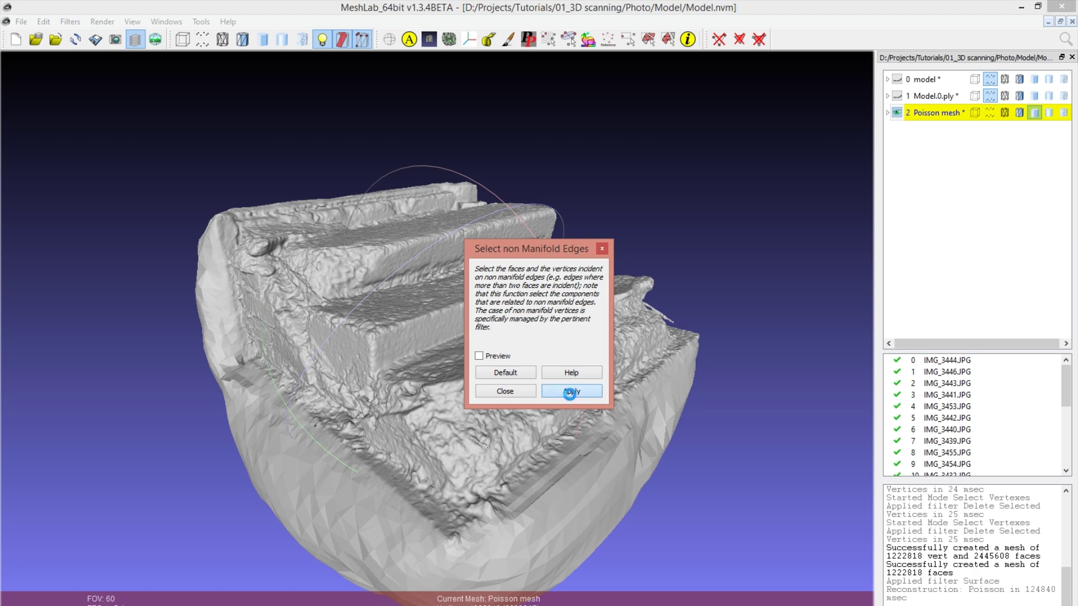
left_click(570, 393)
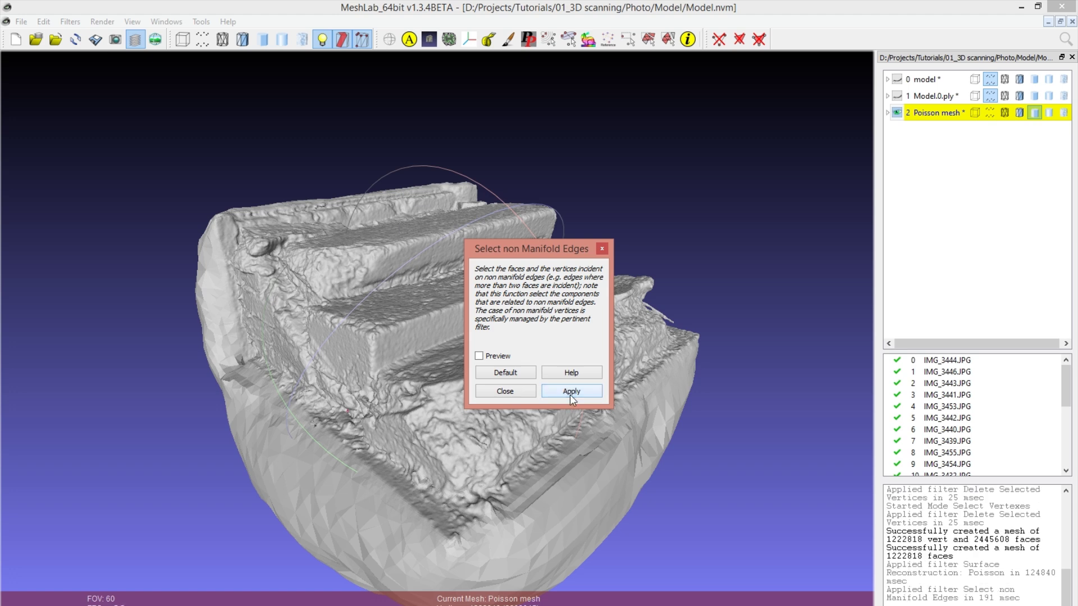
left_click(501, 391)
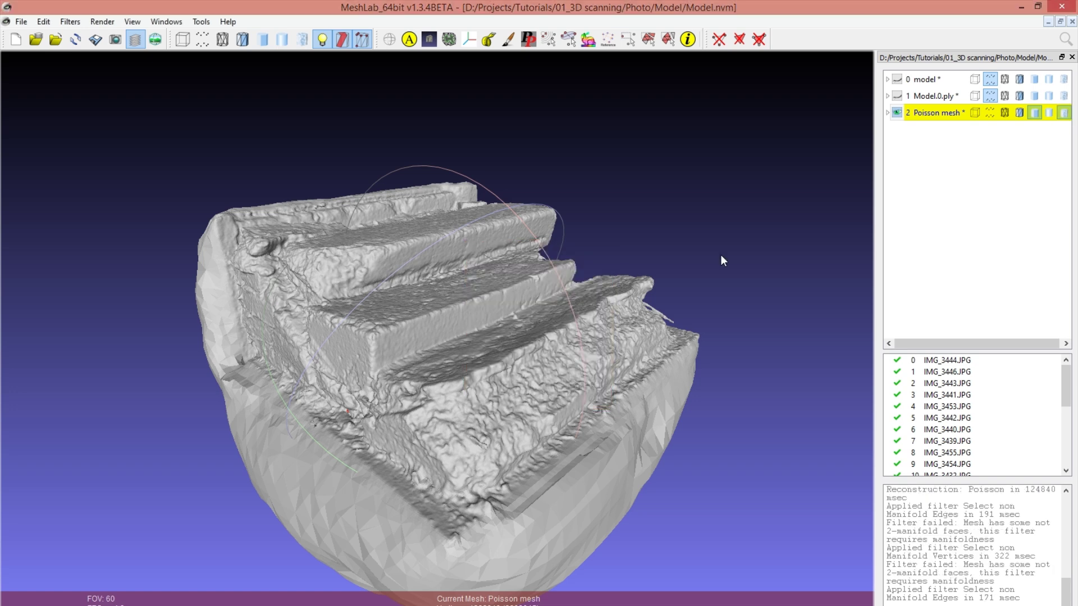
key("Delete")
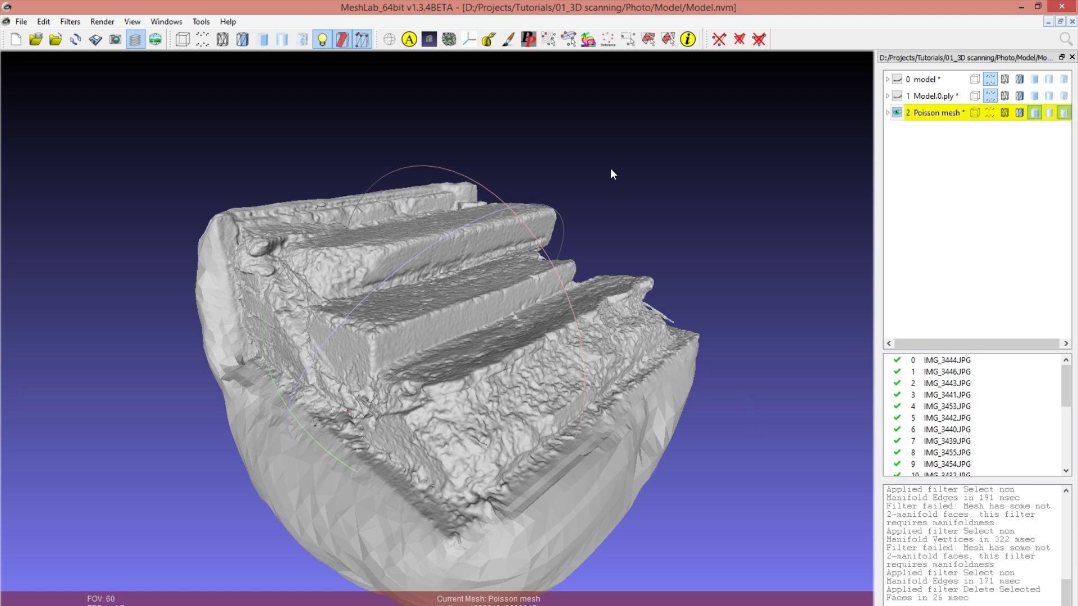
Texture the Poisson mesh from registered rasters into a 4096 texture.png, then inspect it
left_click(70, 22)
mouse_move(91, 269)
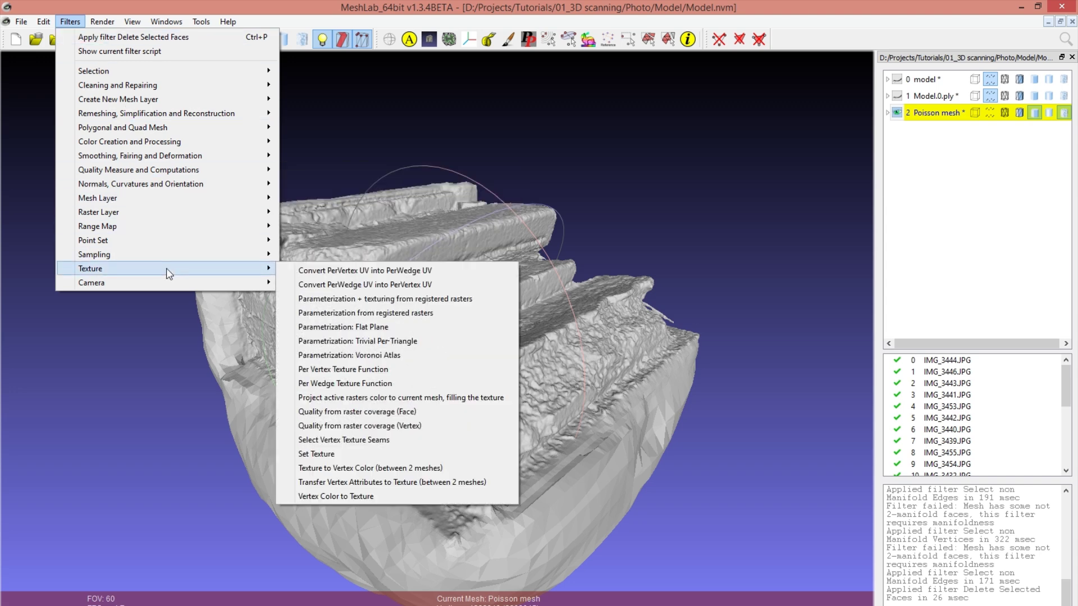
left_click(494, 304)
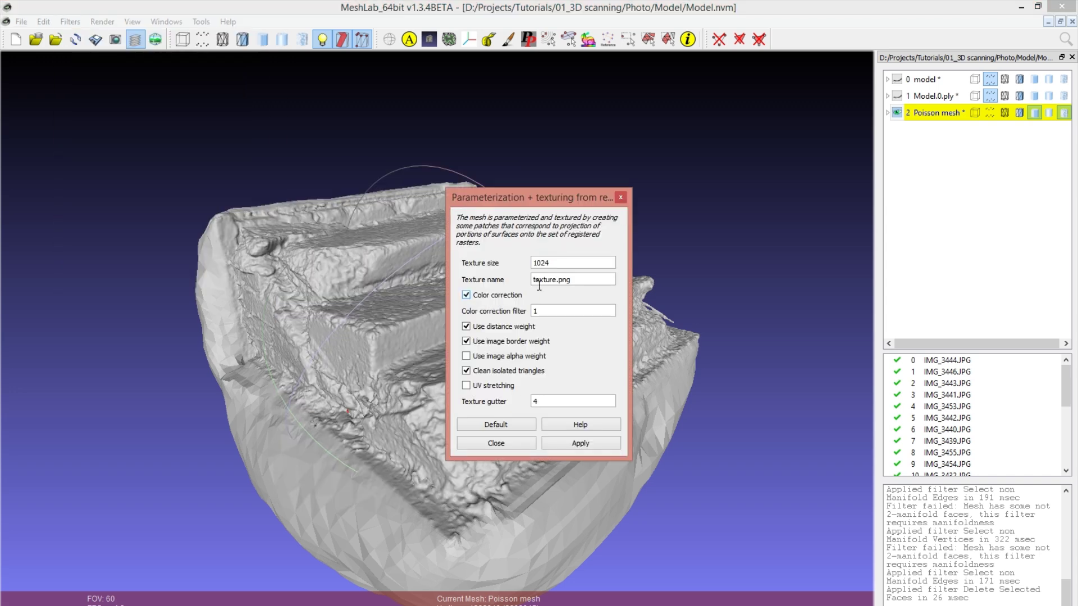
left_click_drag(551, 269, 528, 272)
type("4096")
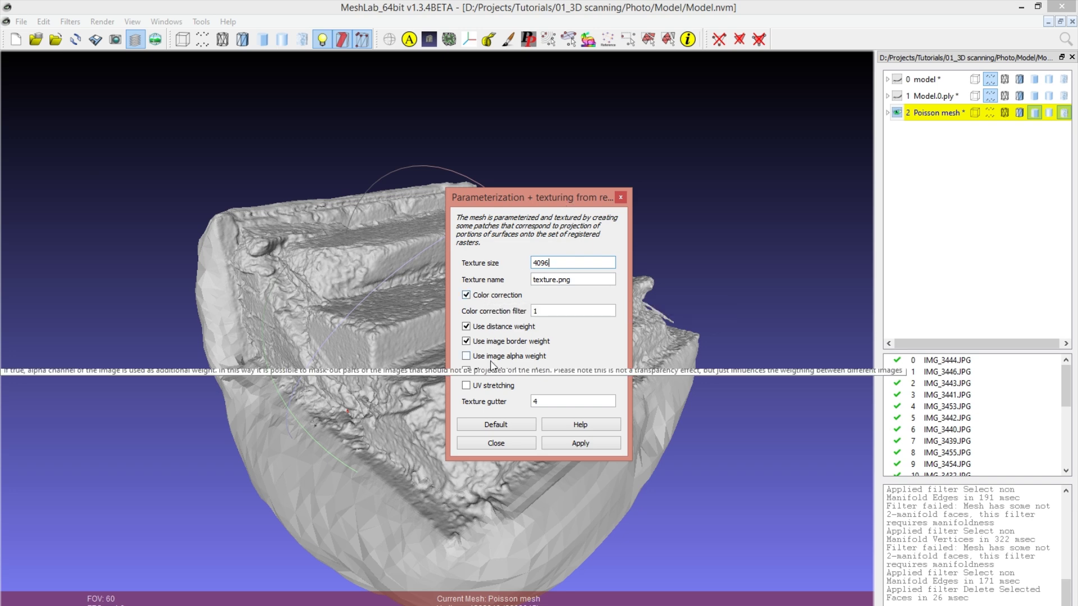
left_click(600, 445)
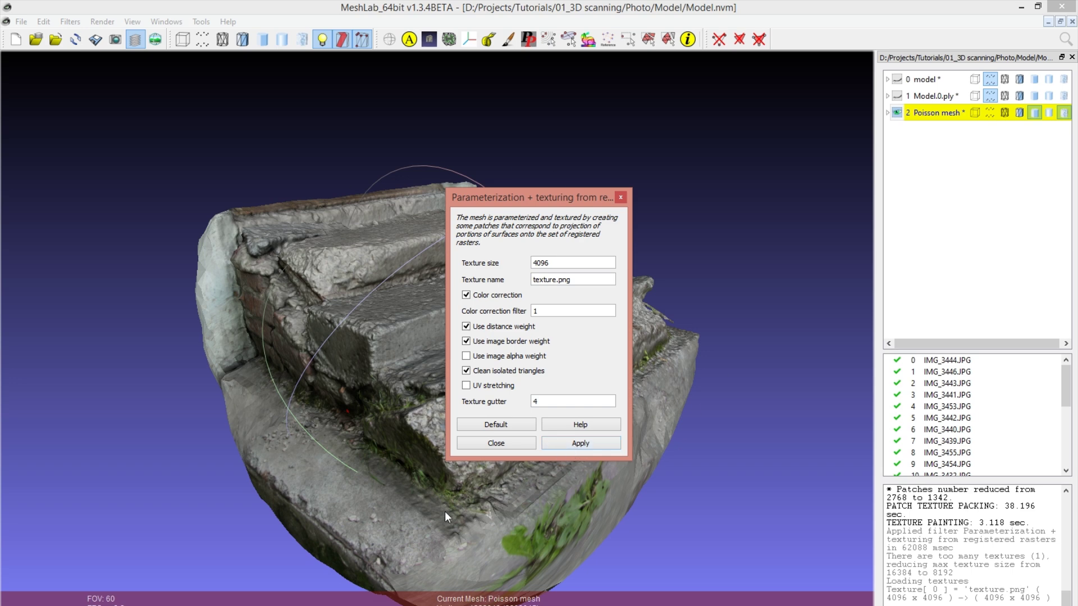
left_click(522, 447)
mouse_move(767, 366)
left_mouse_down()
mouse_move(321, 447)
mouse_move(664, 337)
mouse_move(502, 159)
left_mouse_up()
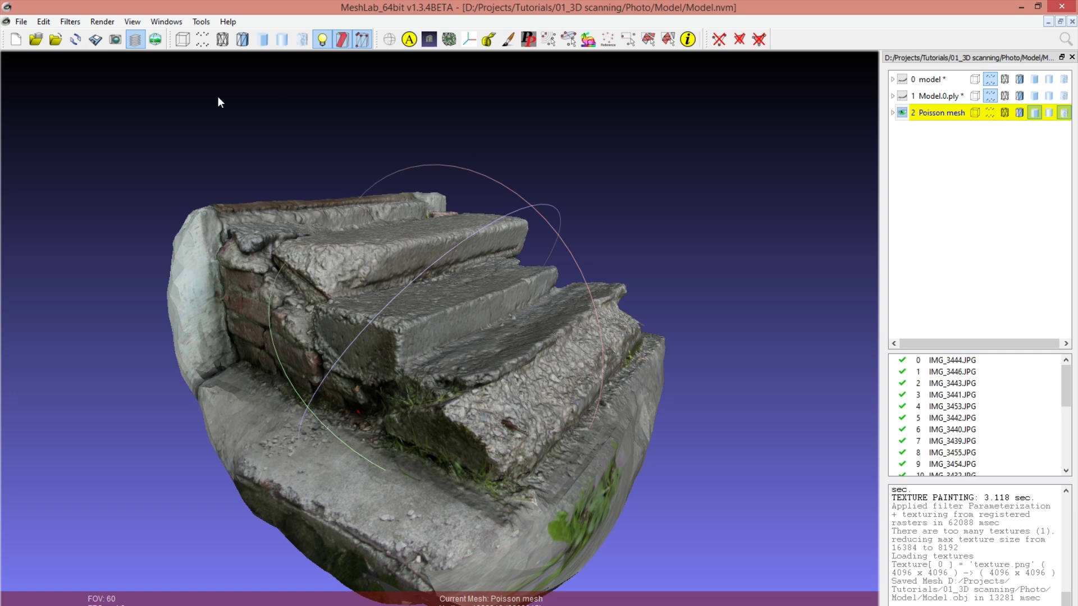
Export the Poisson mesh as Model.obj (Alias Wavefront Object) with normals and texture coordinates for texture.png
left_click(22, 23)
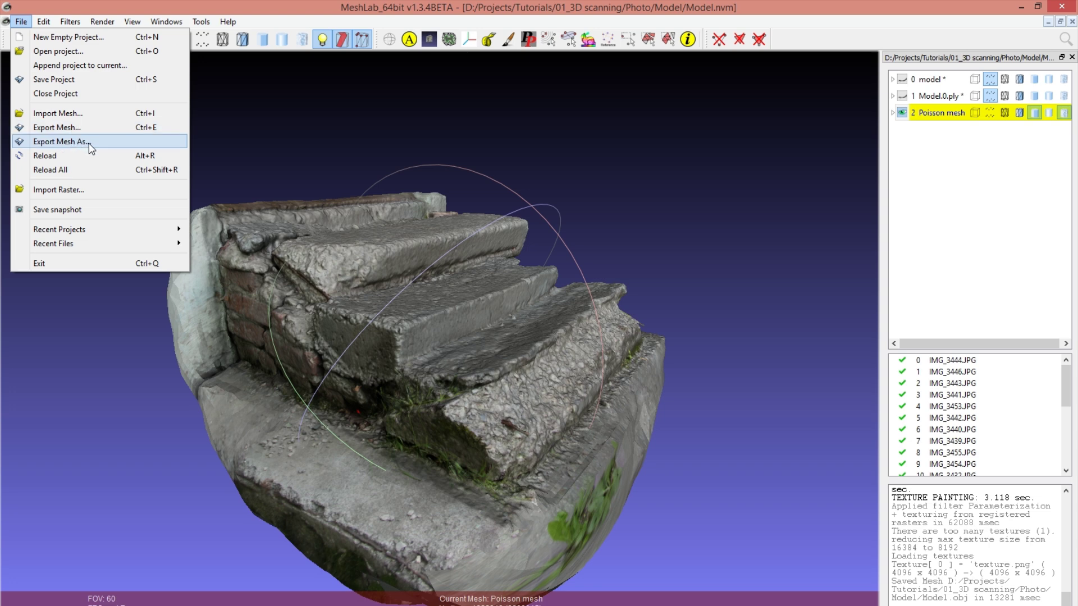
left_click(90, 147)
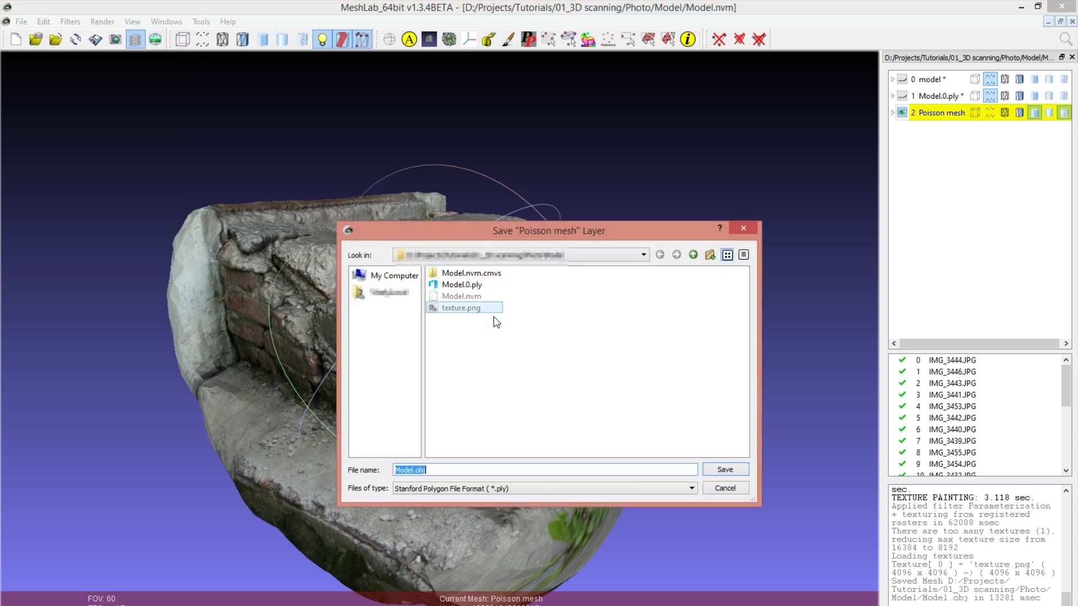
left_click(440, 470)
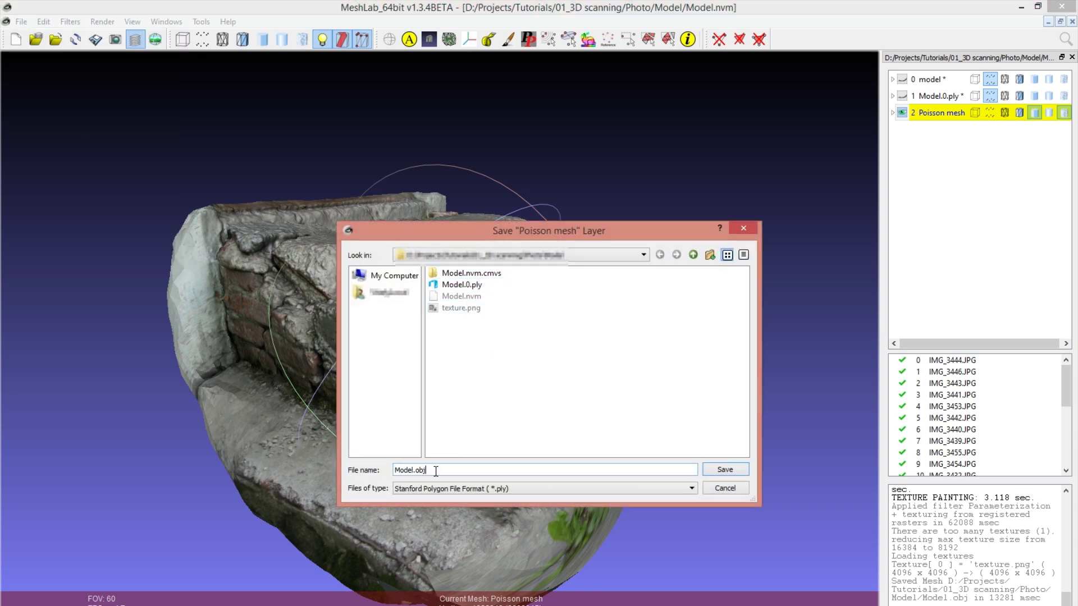
left_click(453, 490)
left_click(470, 525)
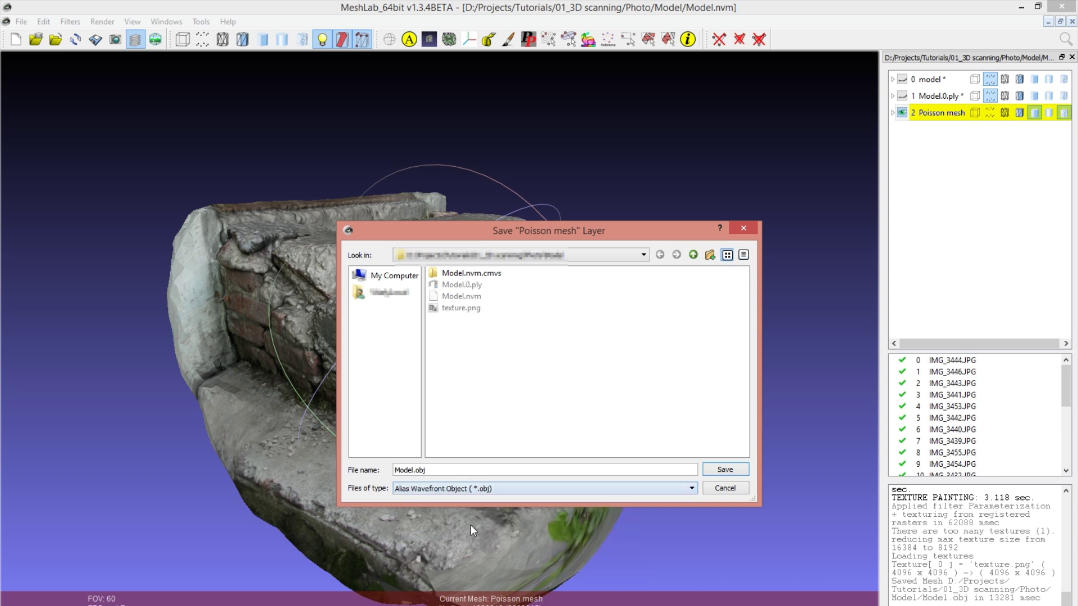
left_click(723, 471)
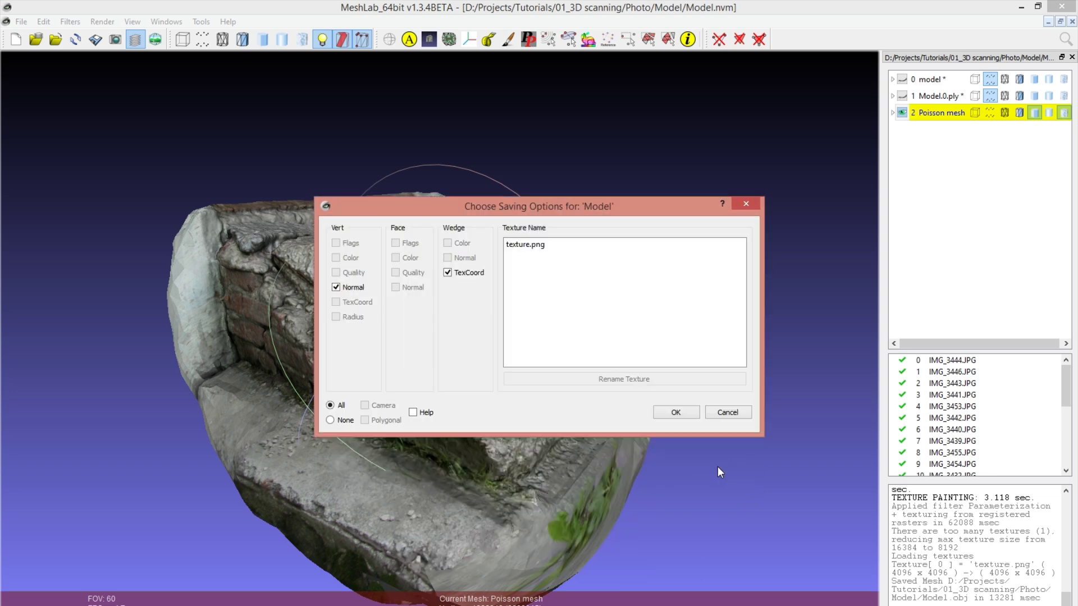
left_click(676, 417)
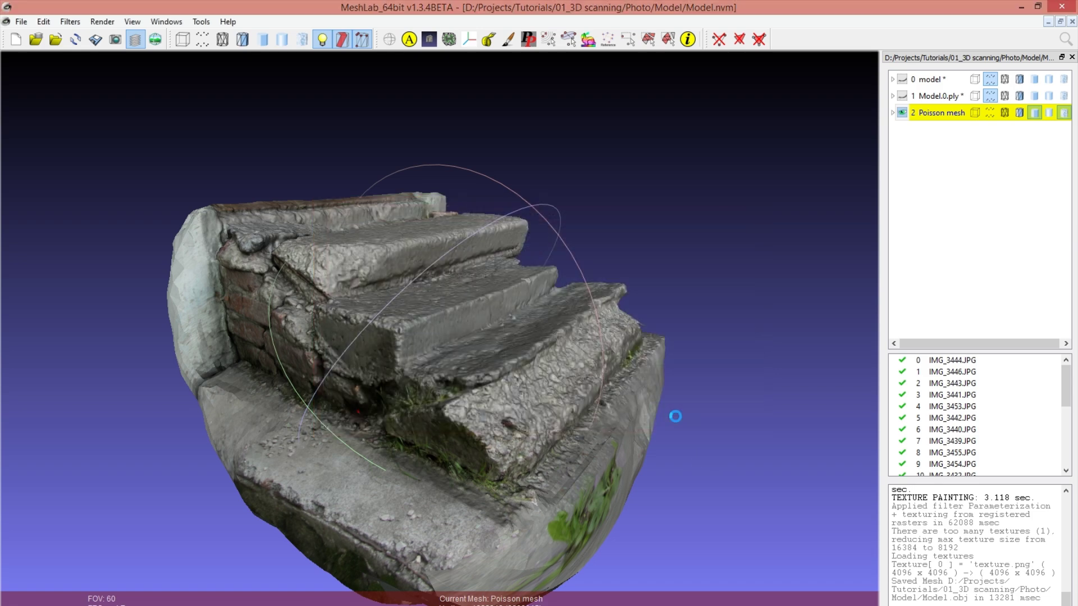